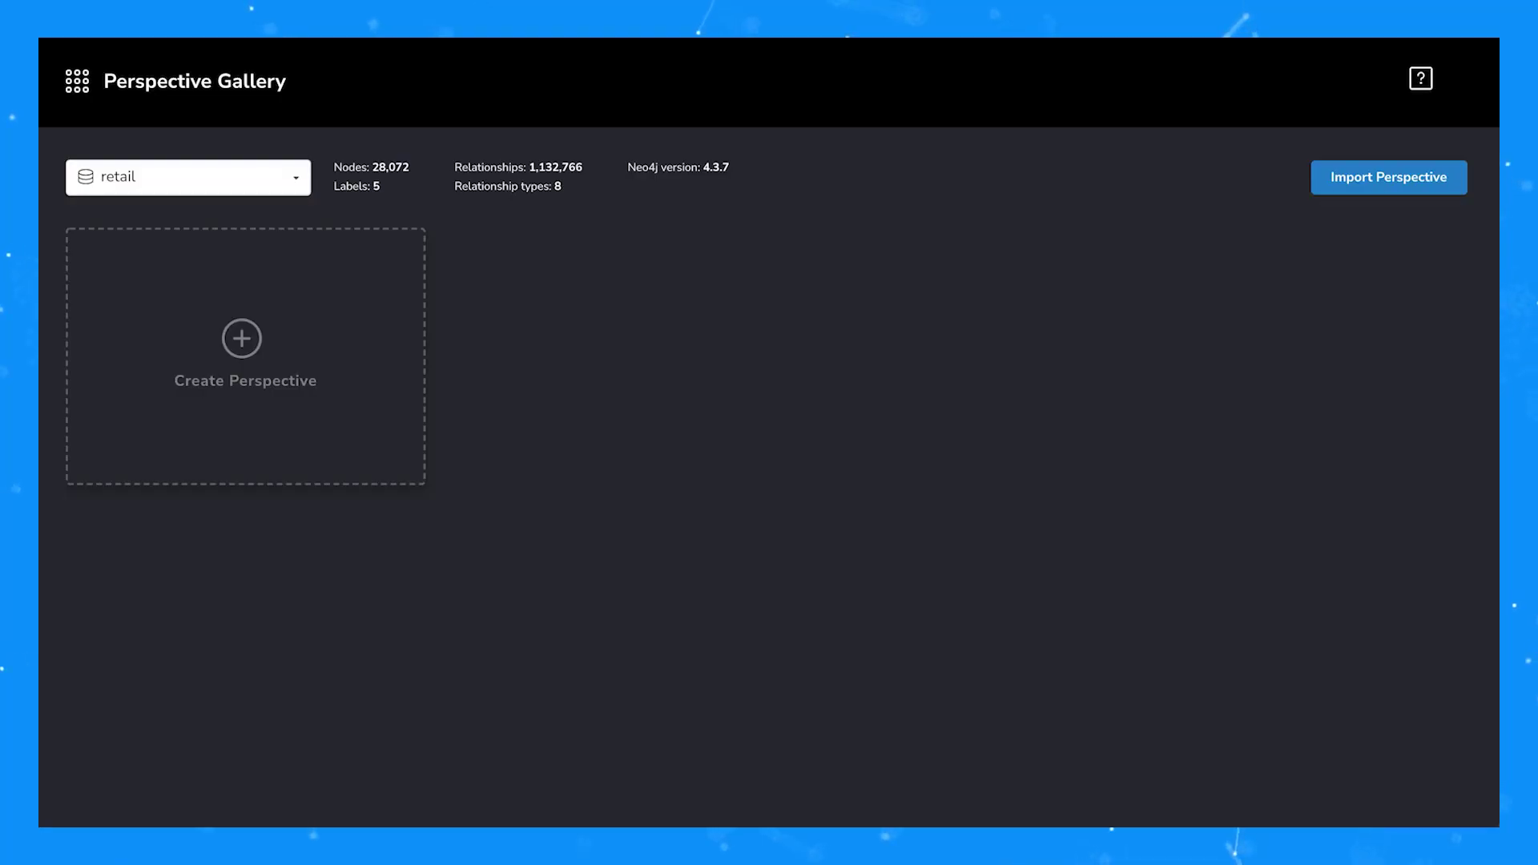
Auto-generate a perspective with 5 categories and 7 relationship types, and rename it 'Generated Perspective'
left_click(230, 331)
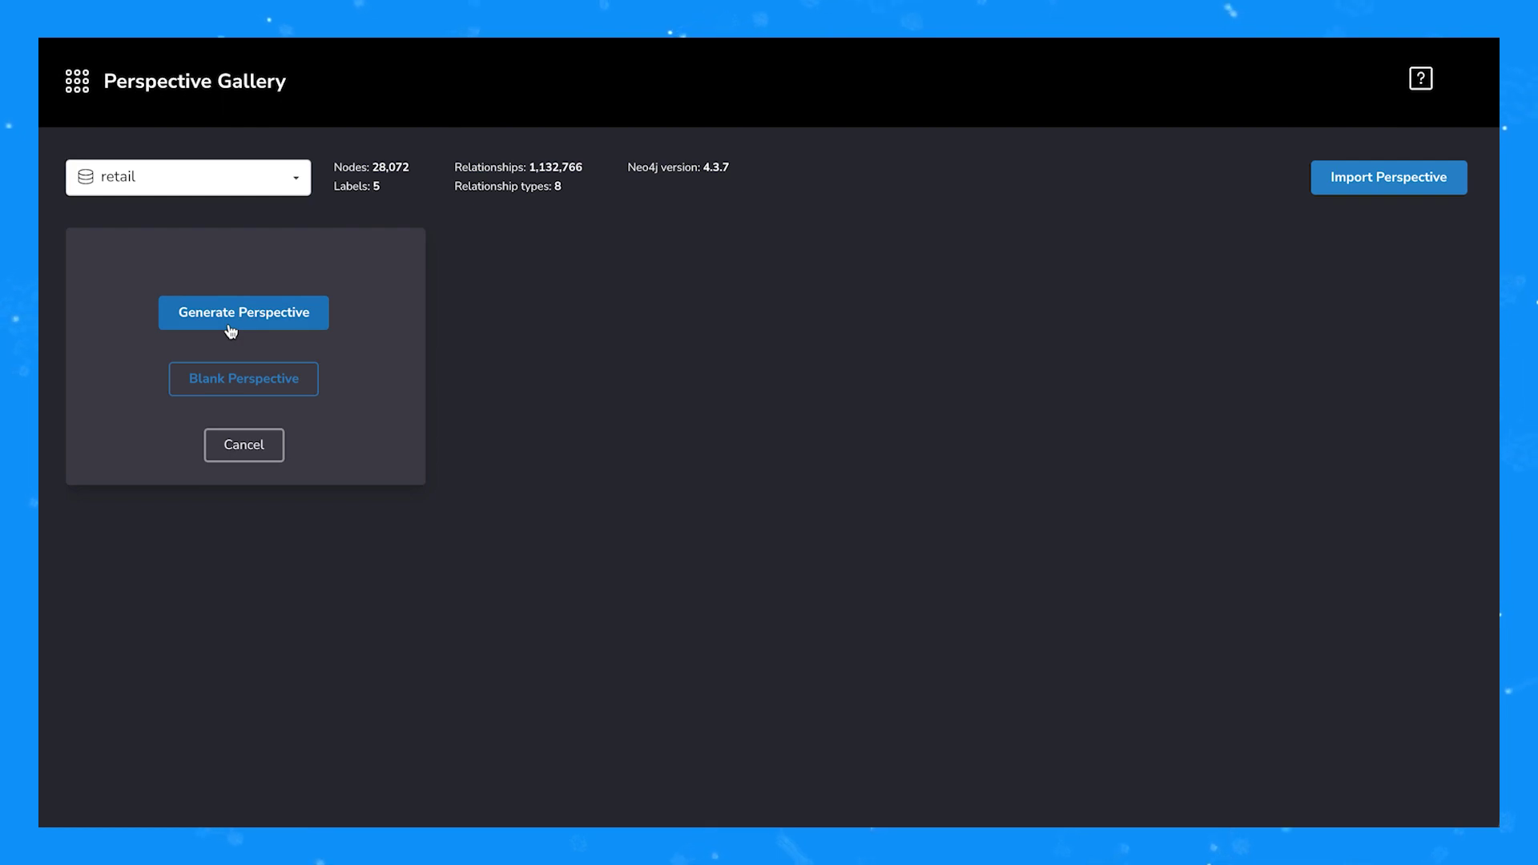
left_click(231, 324)
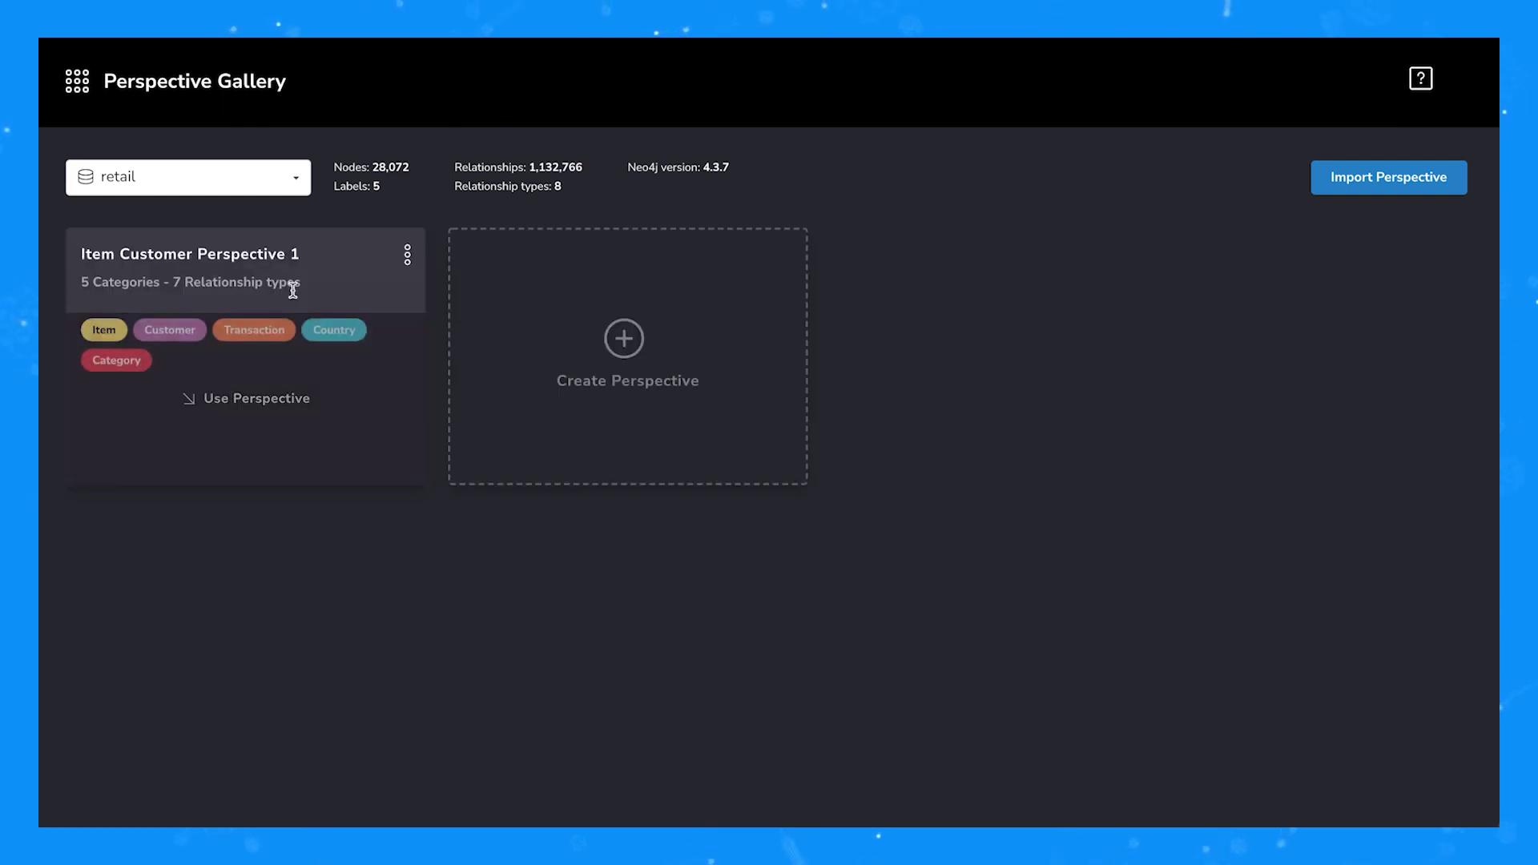
left_click(409, 255)
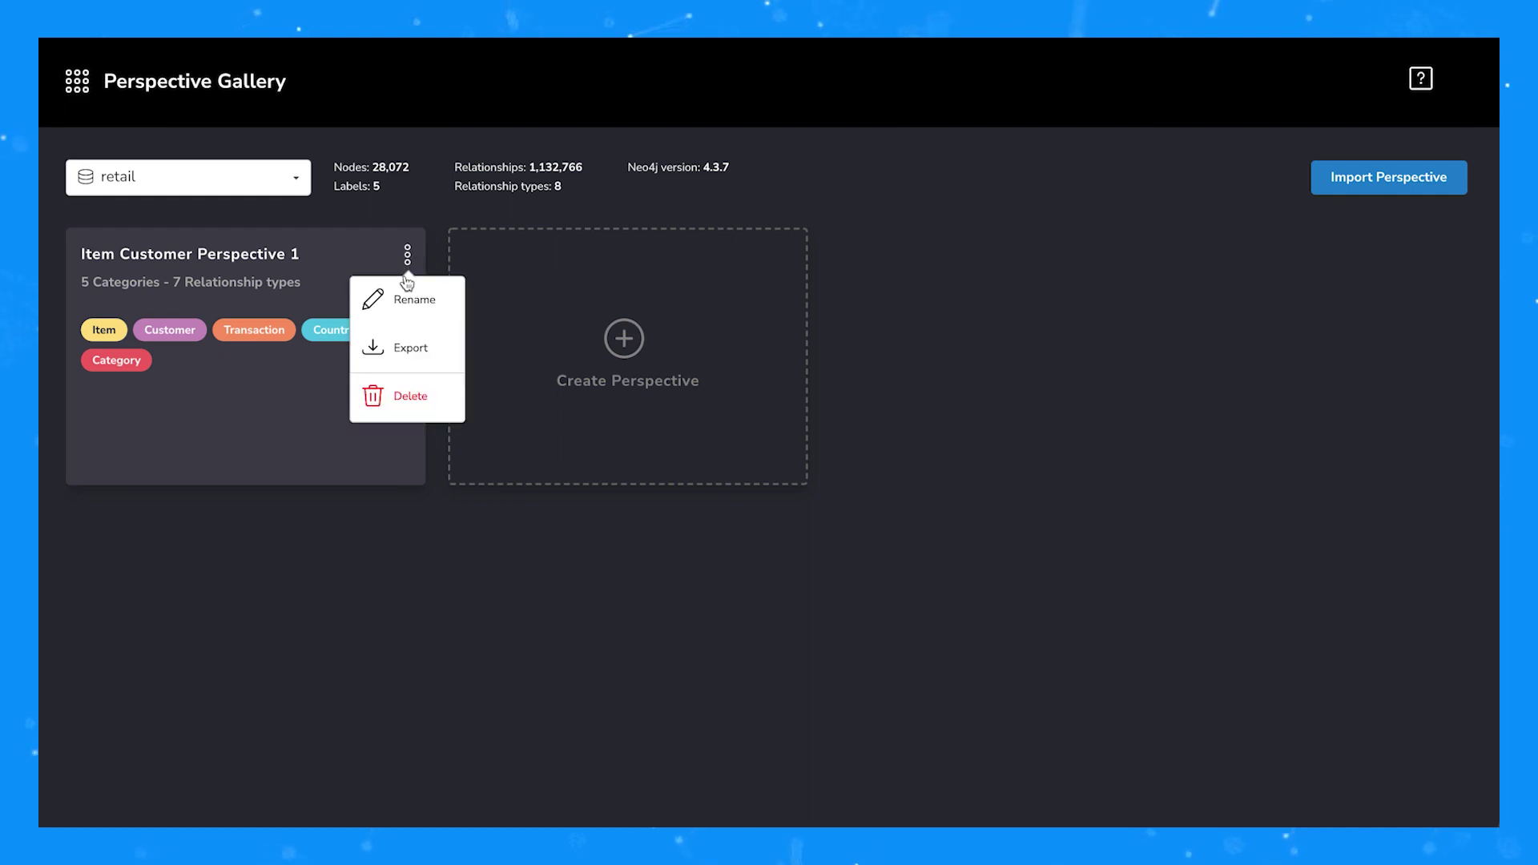
left_click(405, 303)
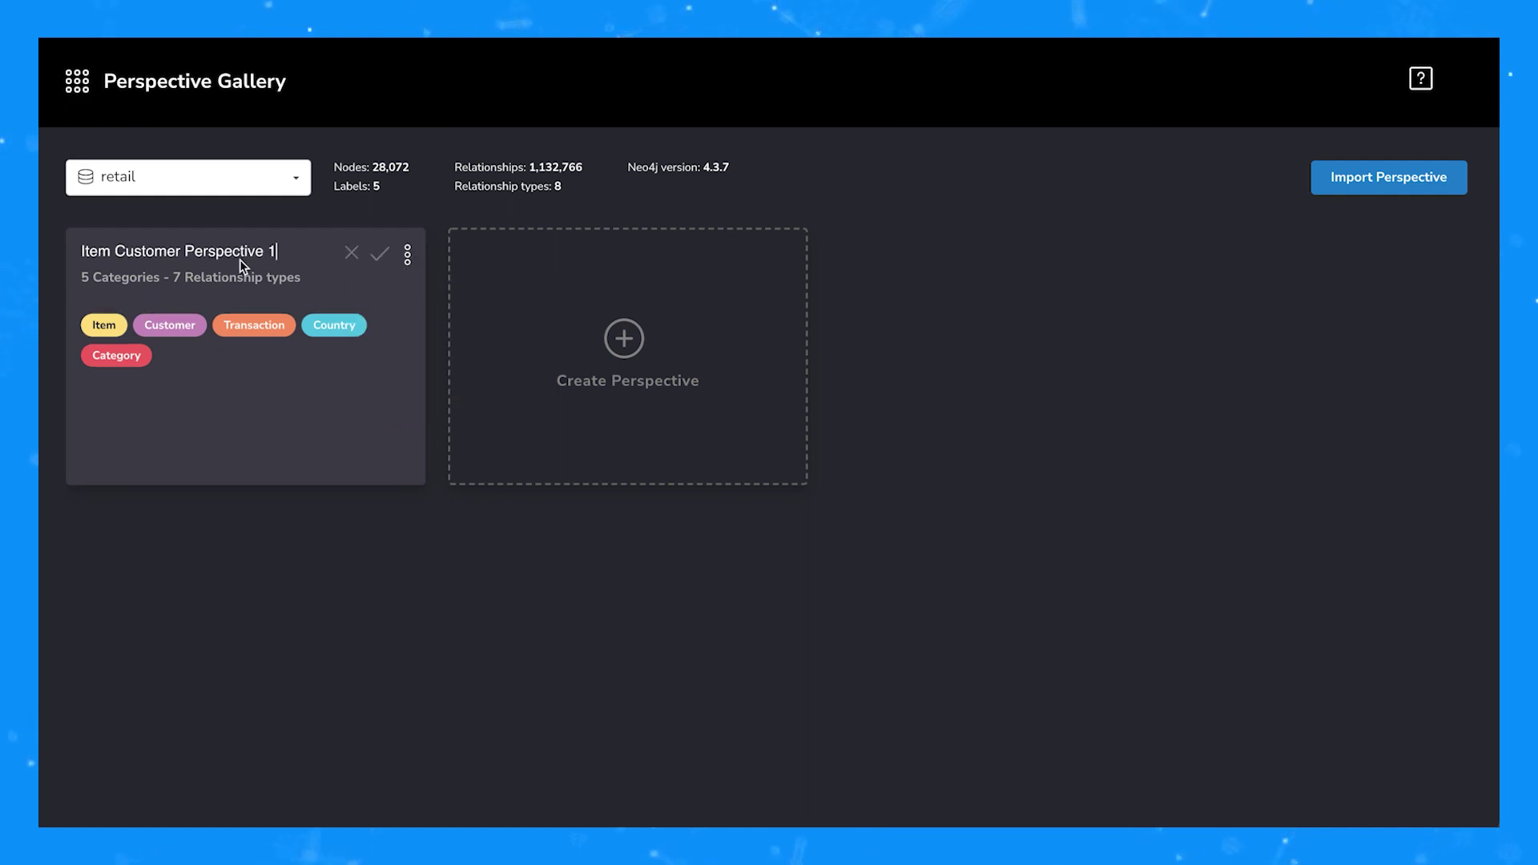
left_click_drag(286, 251, 77, 248)
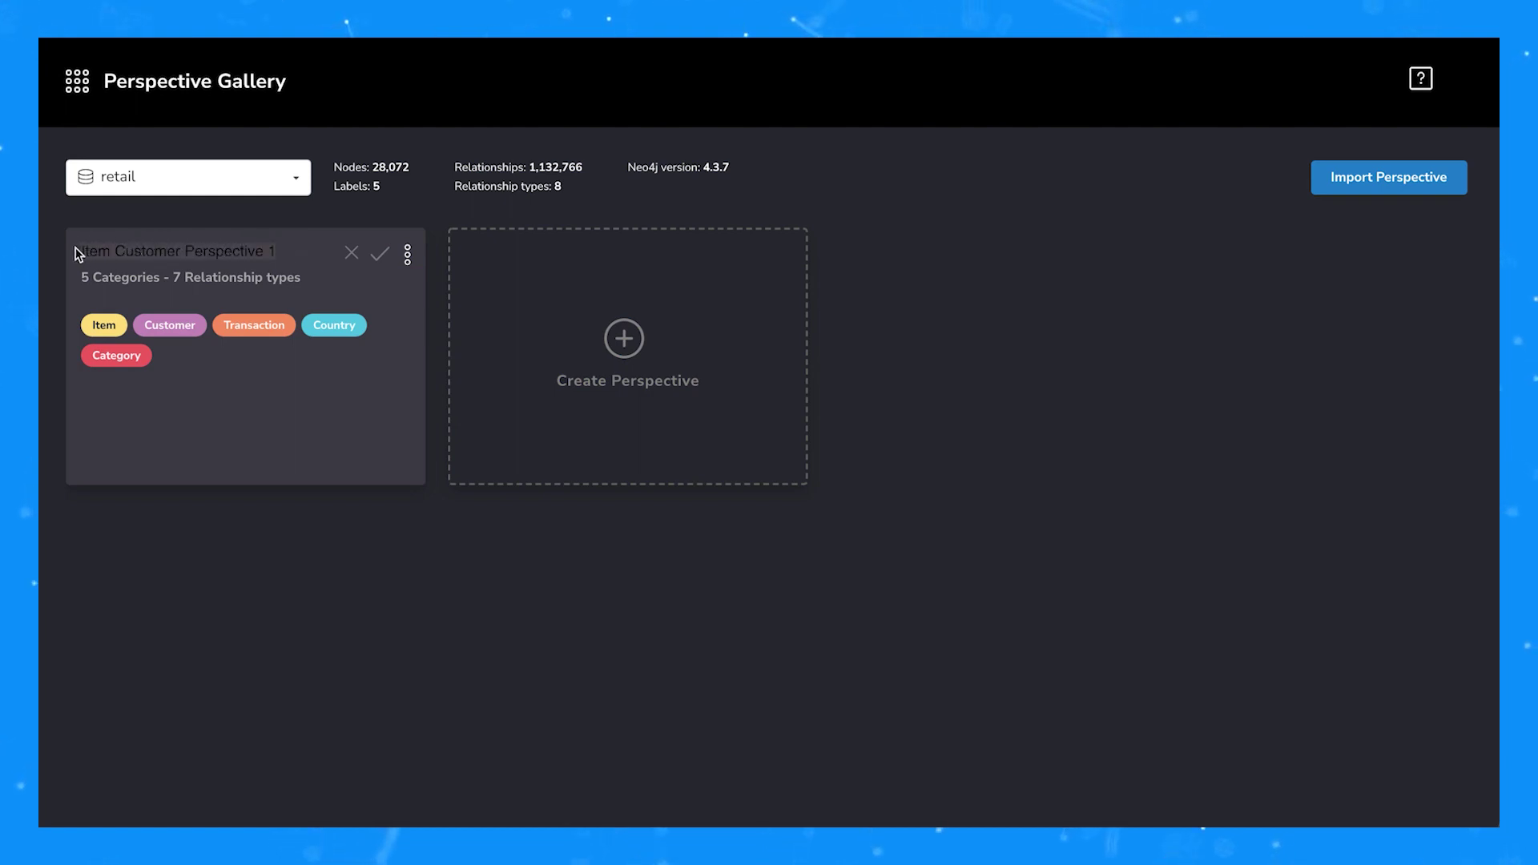
type("Generated")
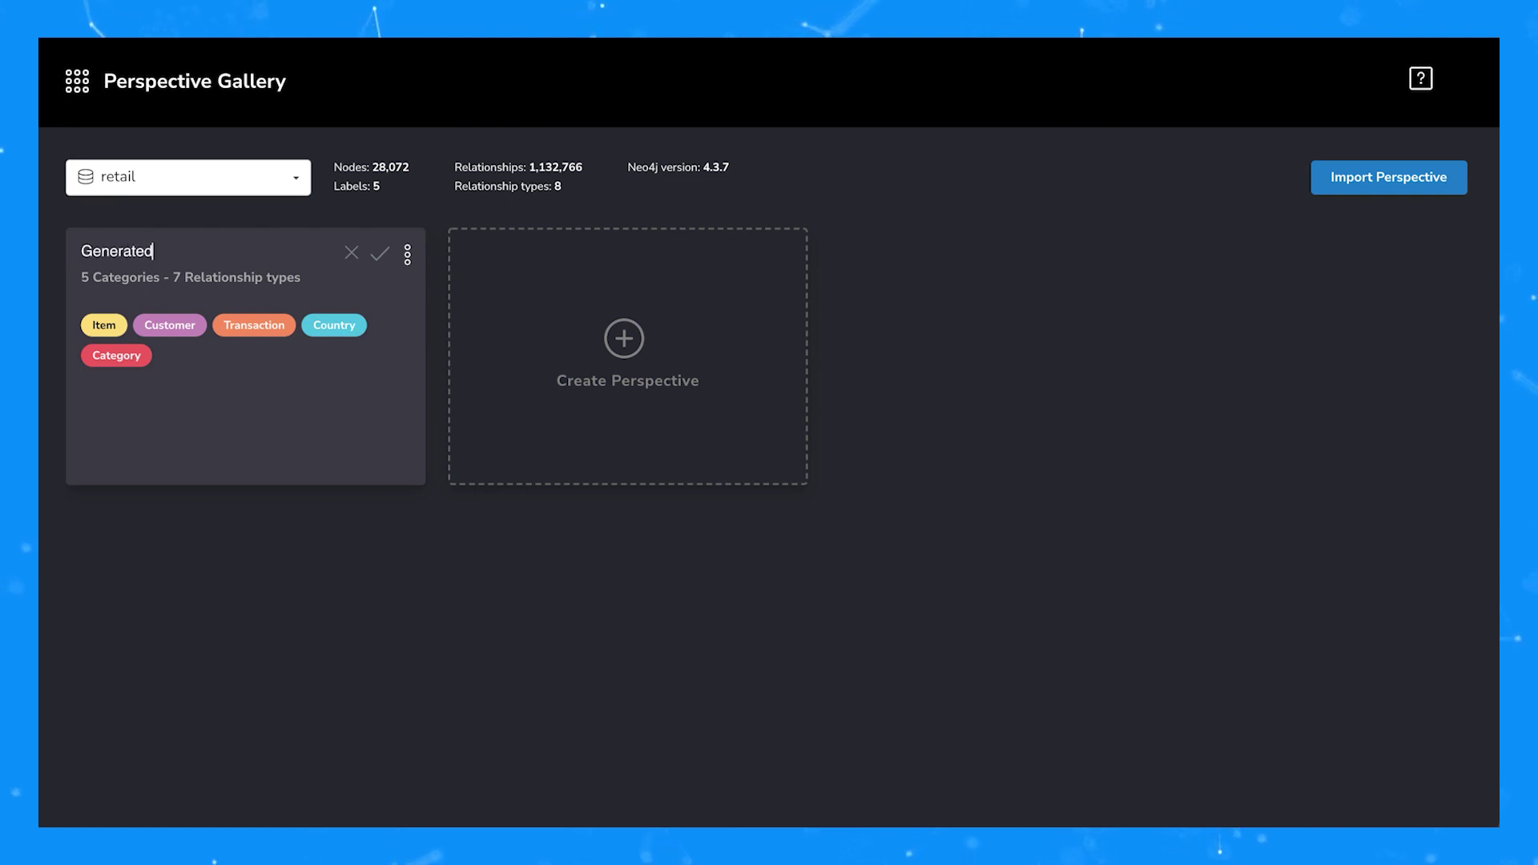
type(" Perspective")
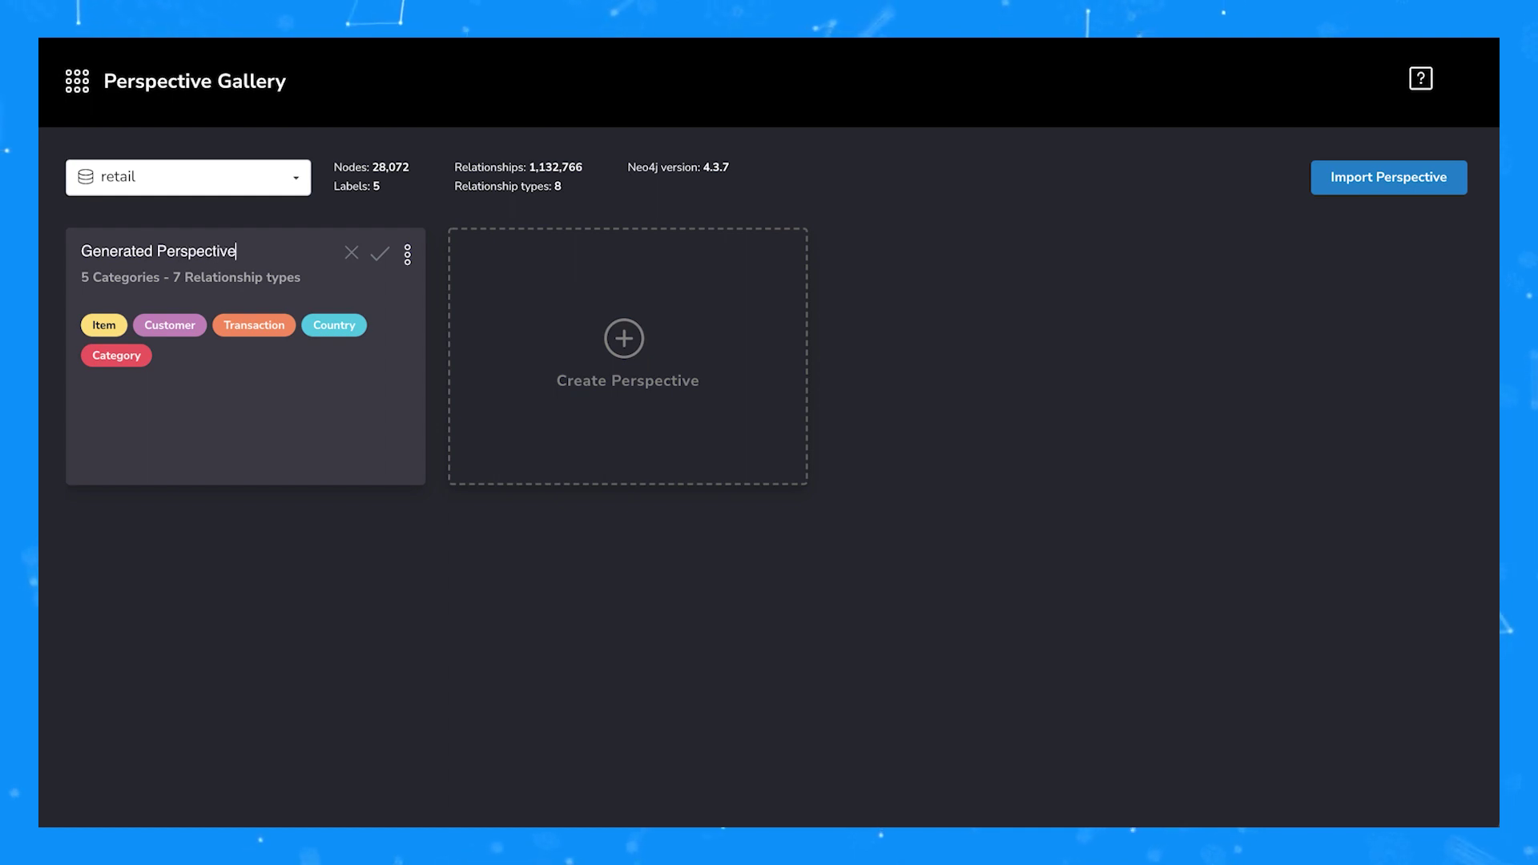
key("Return")
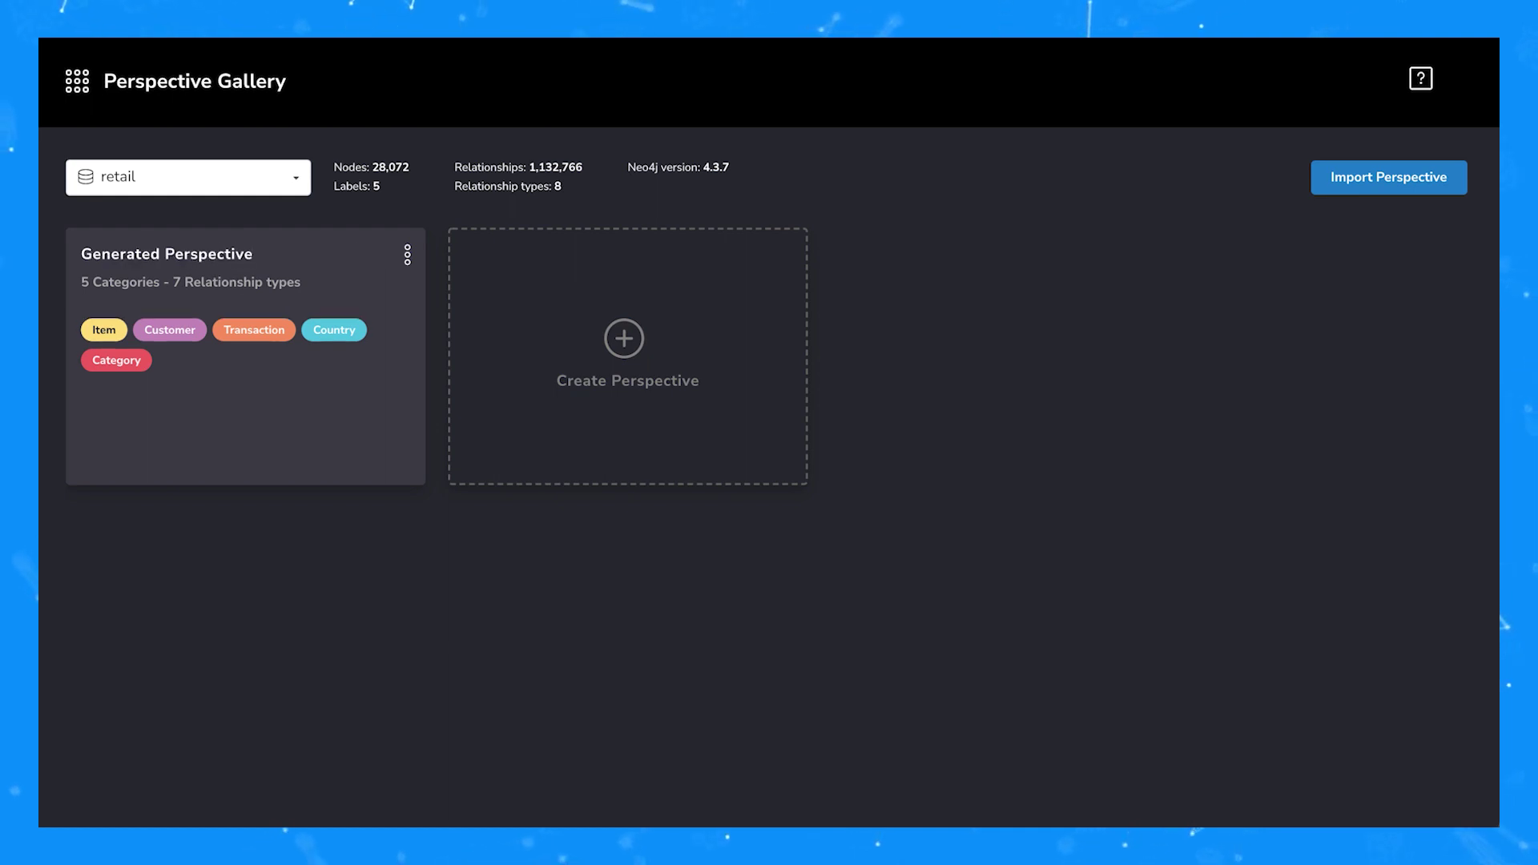
mouse_move(233, 388)
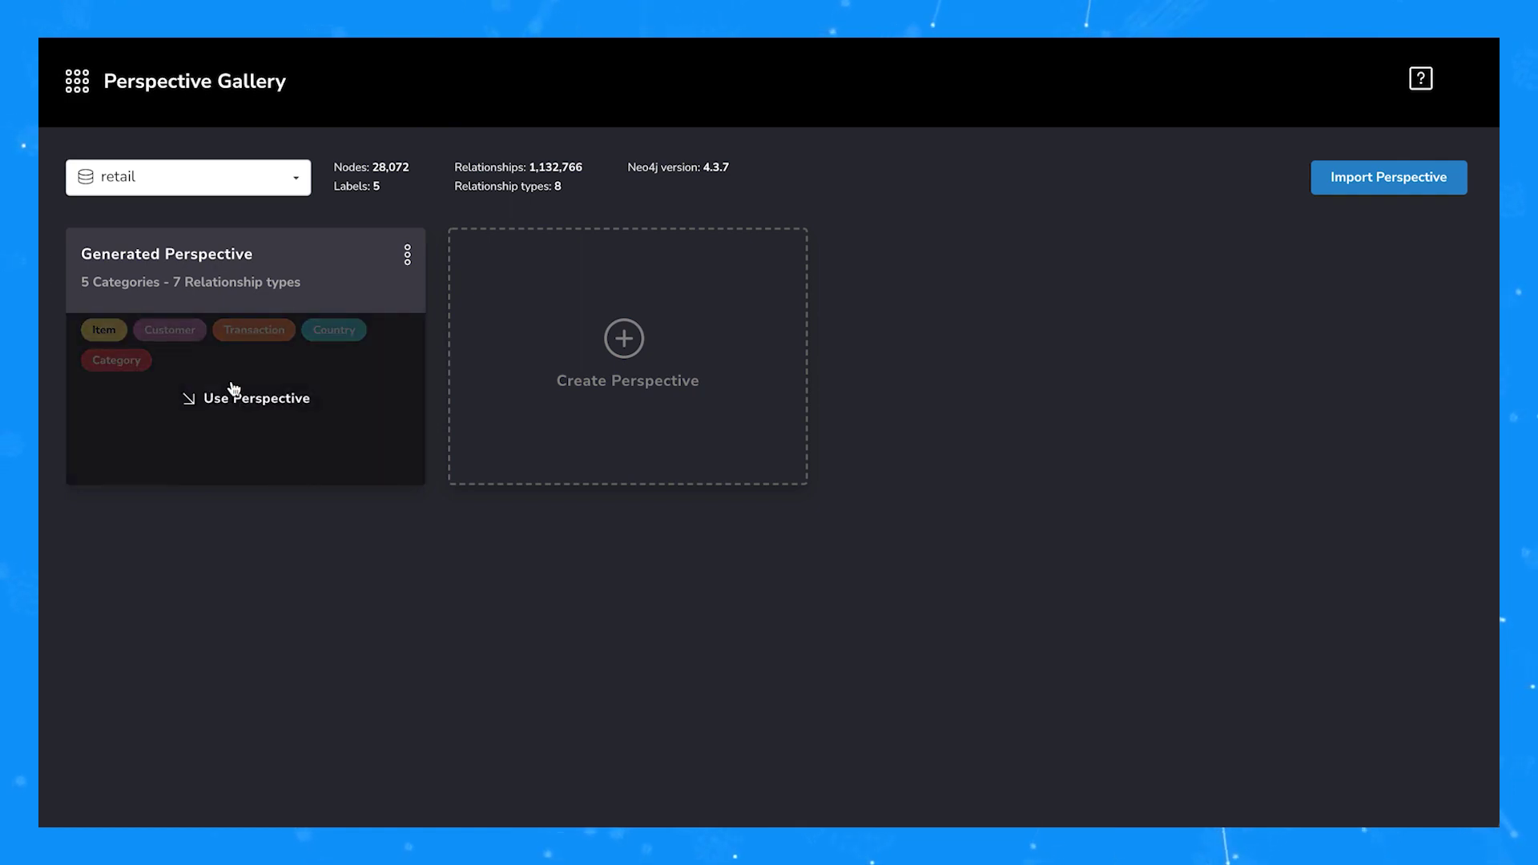
Start using Generated Perspective and review its relationship types, search phrases and sharing tabs
left_click(233, 388)
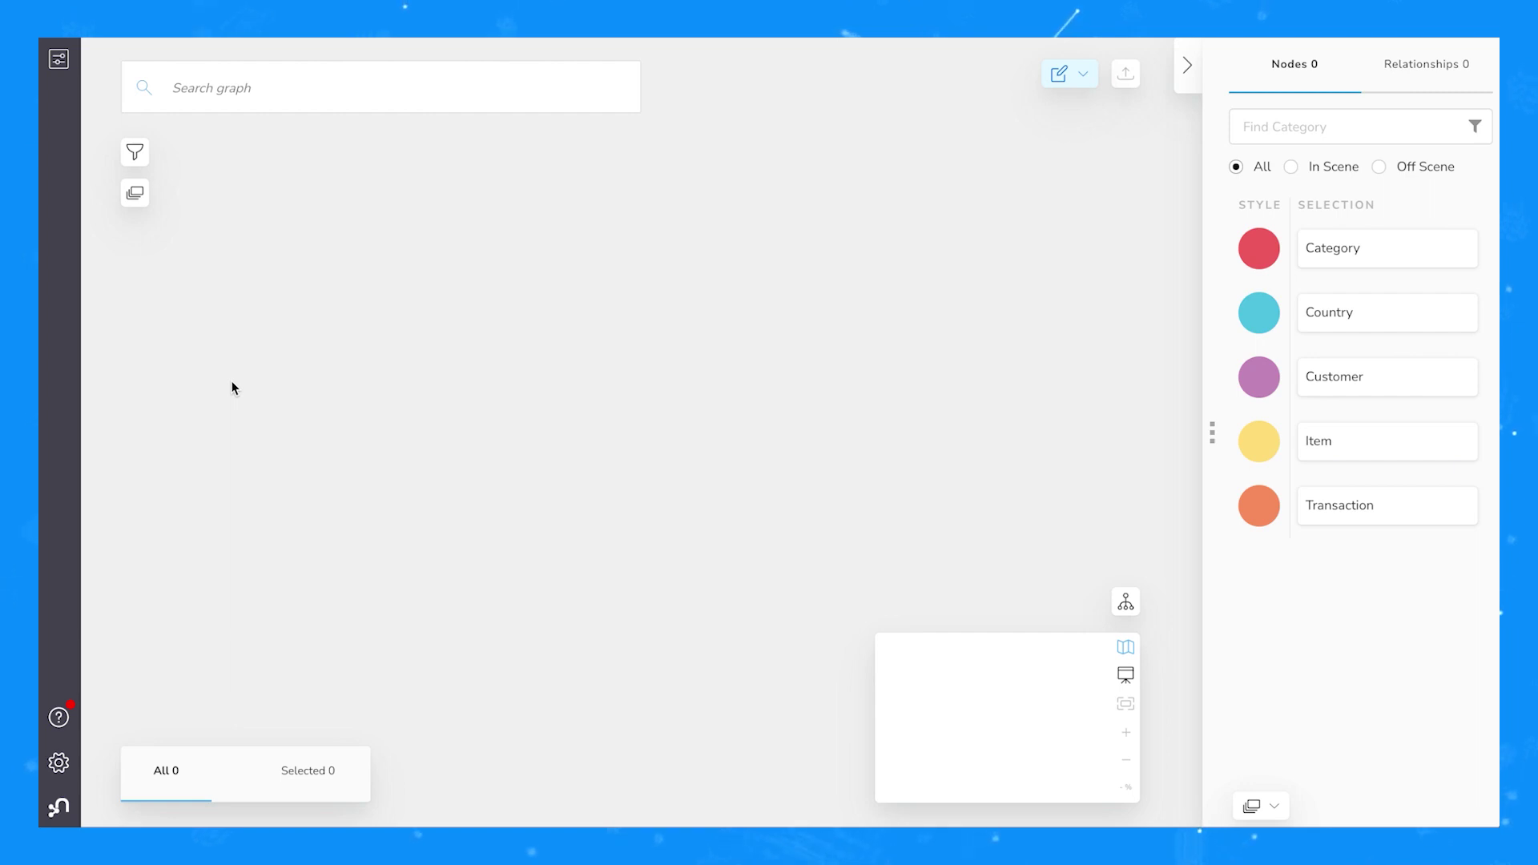
left_click(67, 74)
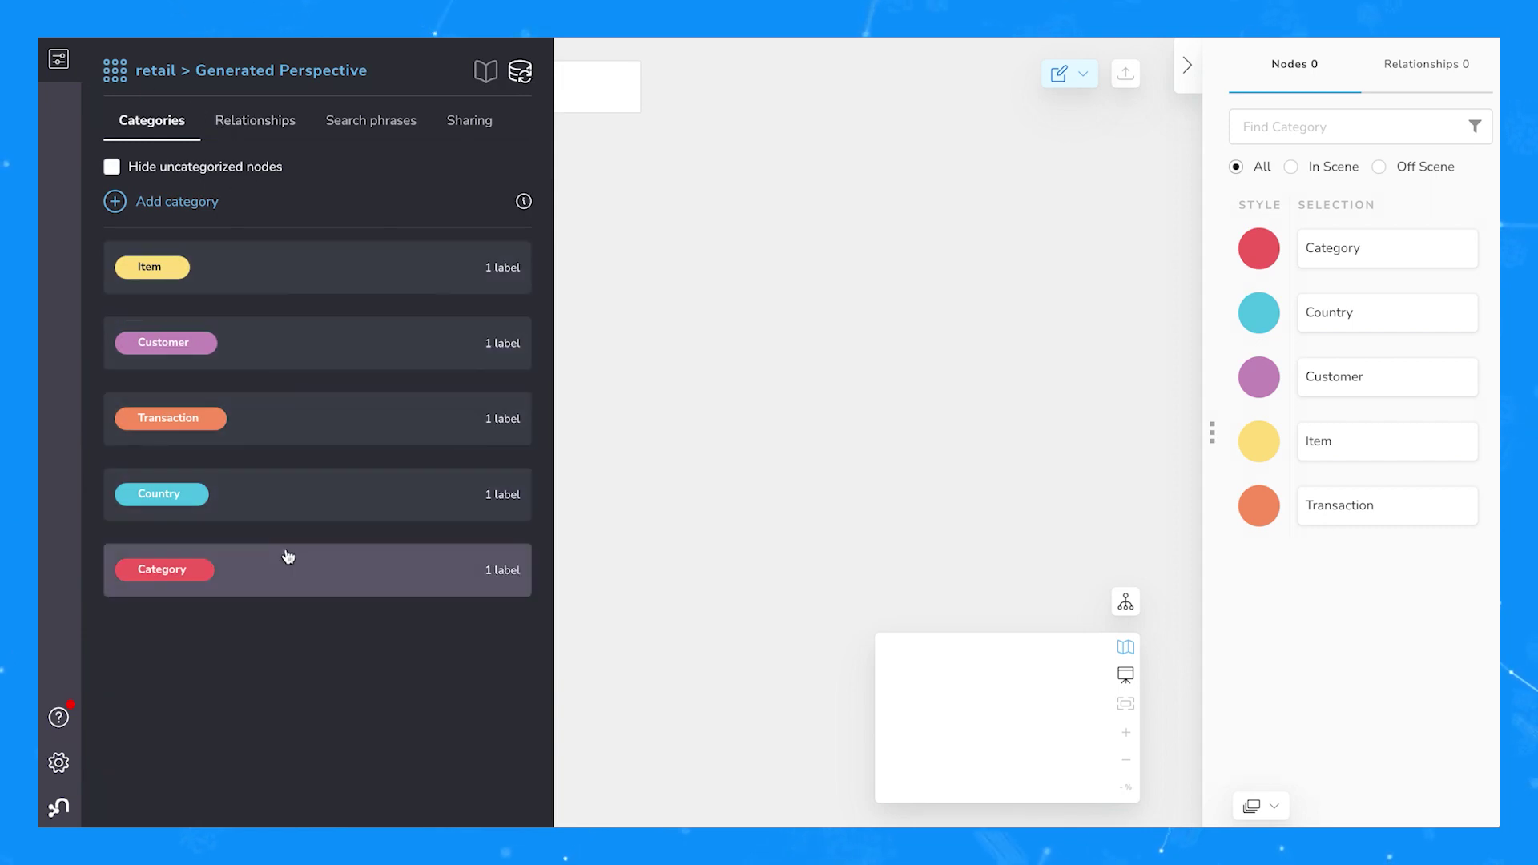
left_click(227, 128)
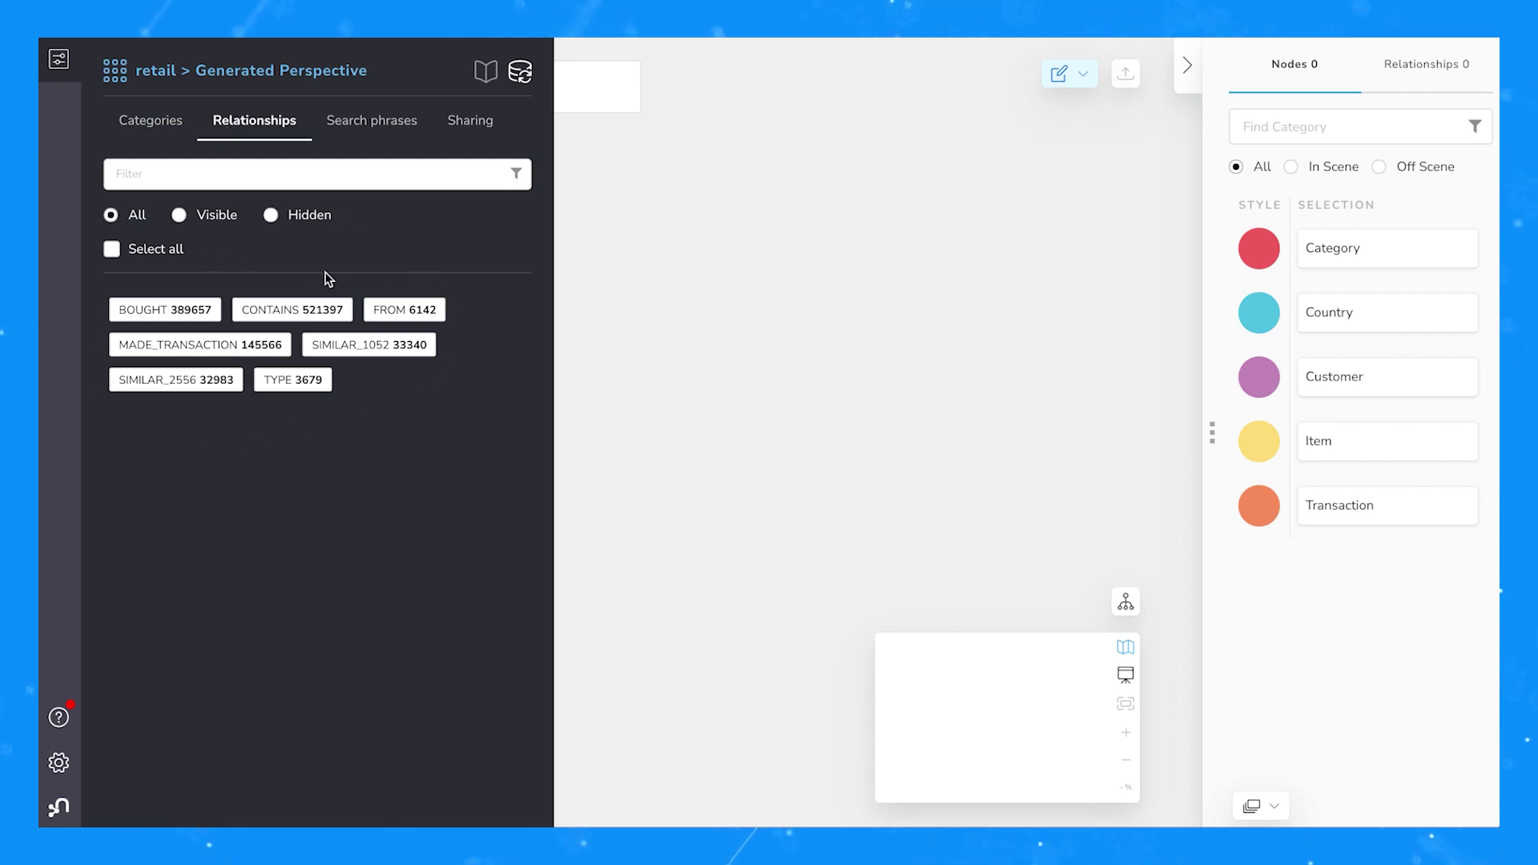
left_click(379, 132)
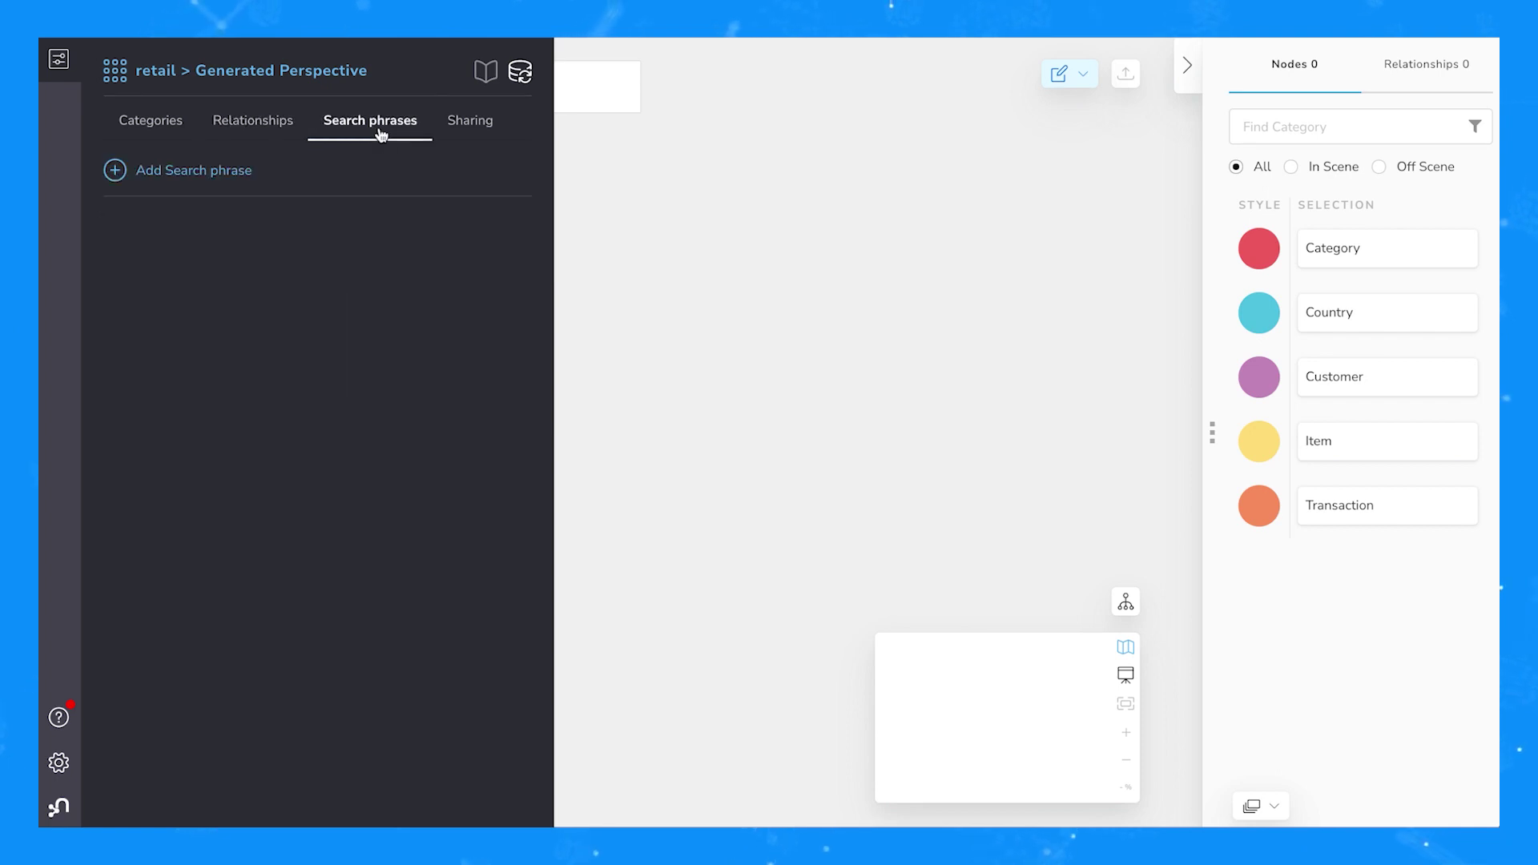
left_click(464, 130)
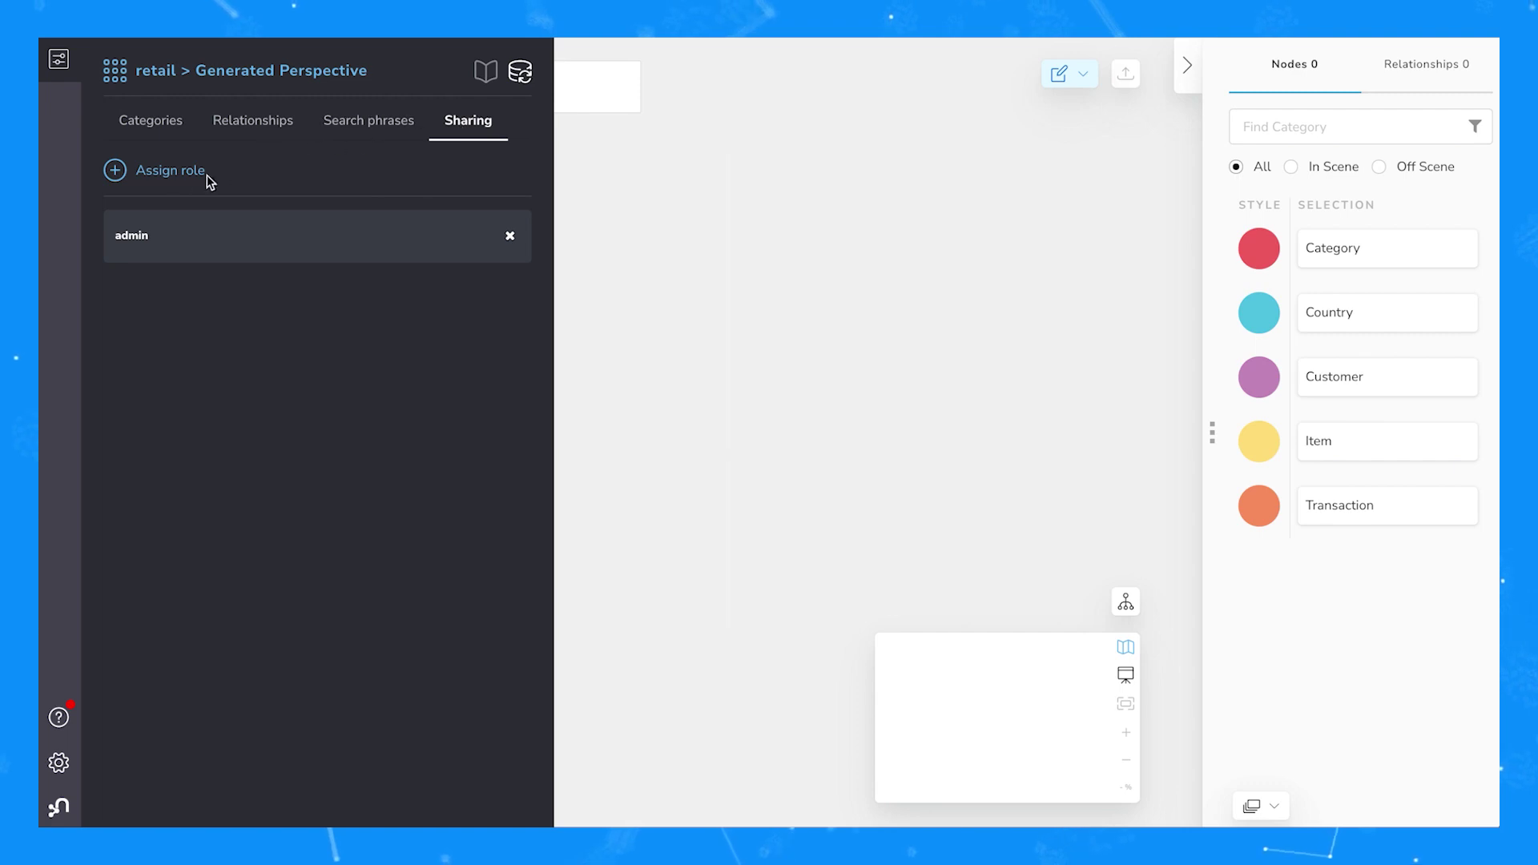
Share the perspective with the reader role in addition to admin
left_click(177, 182)
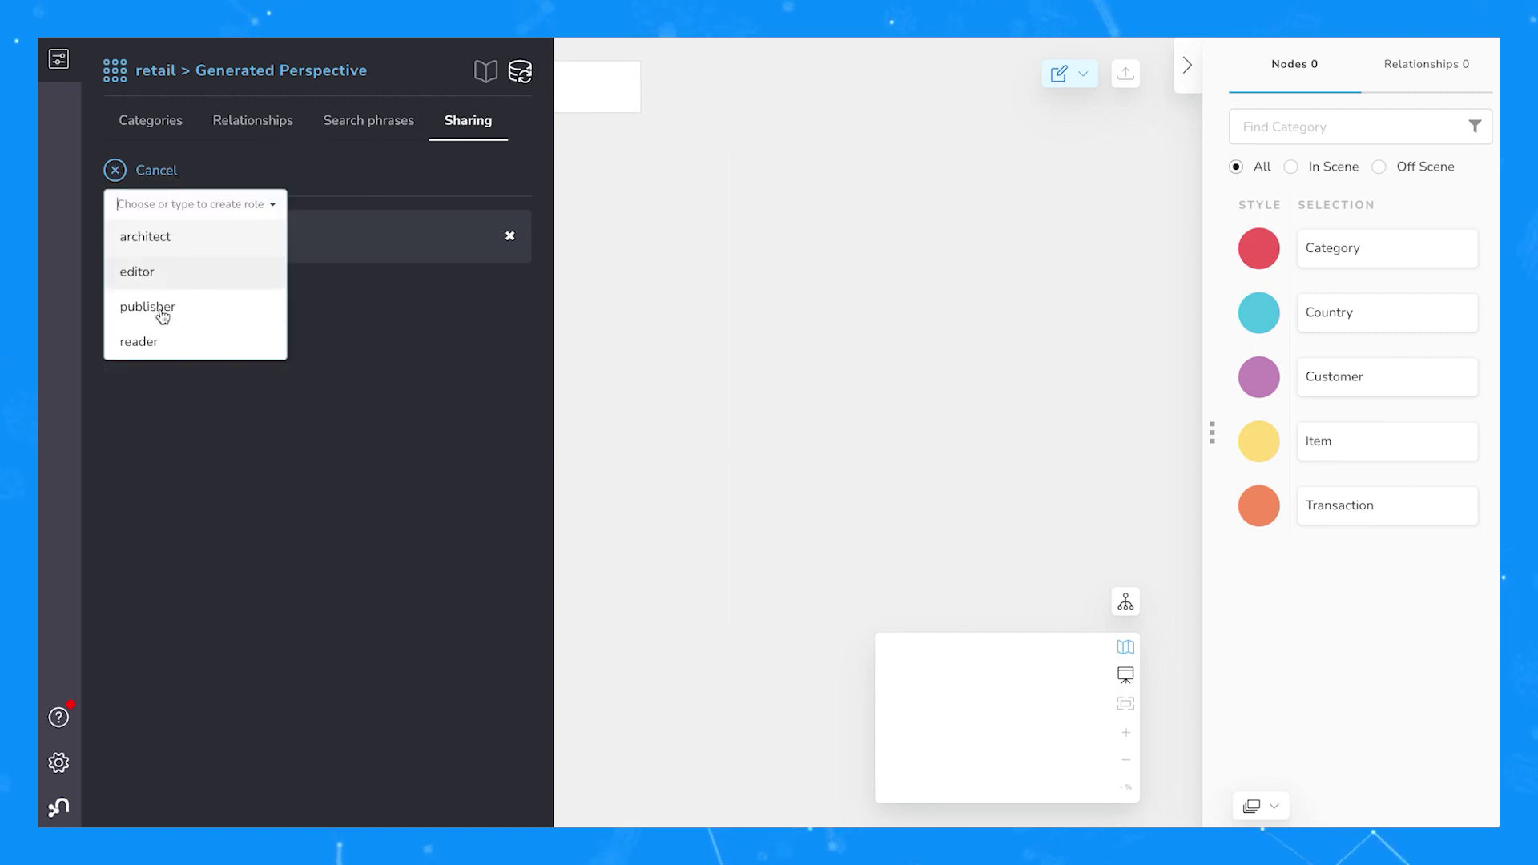
left_click(166, 343)
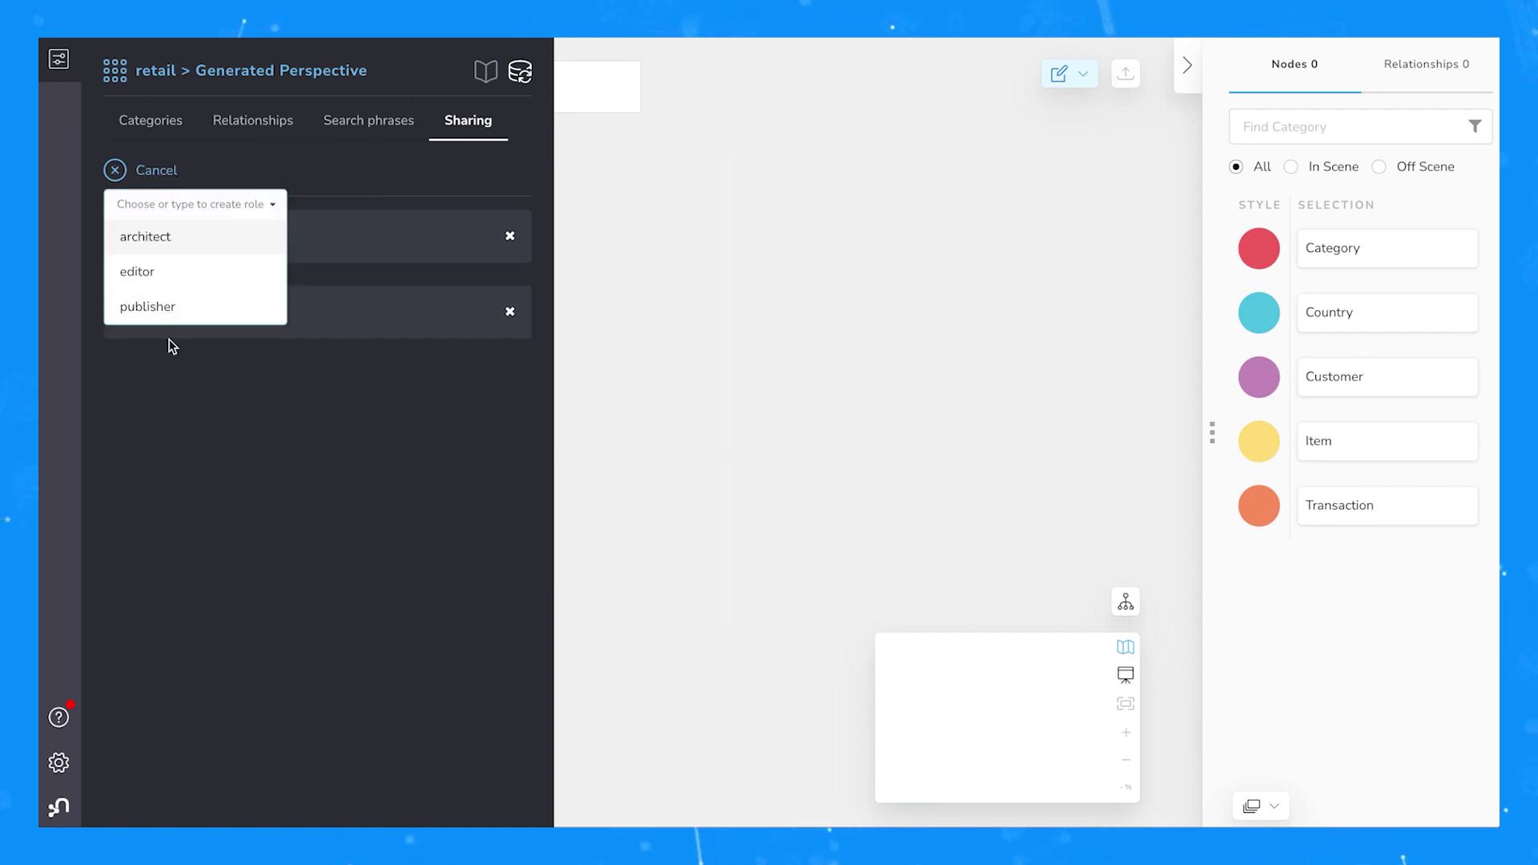
left_click(124, 171)
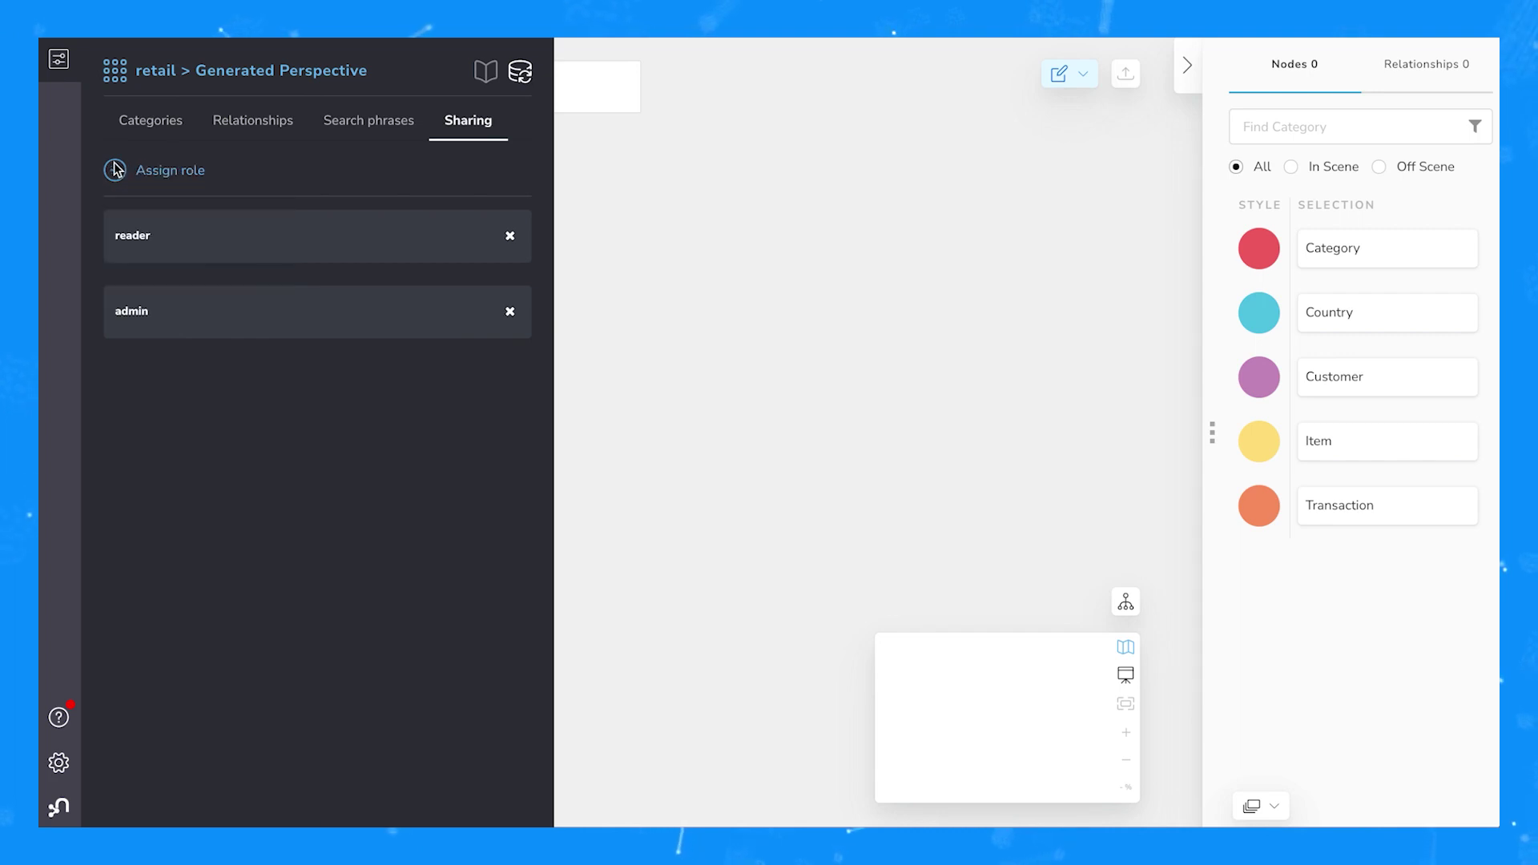
left_click(149, 119)
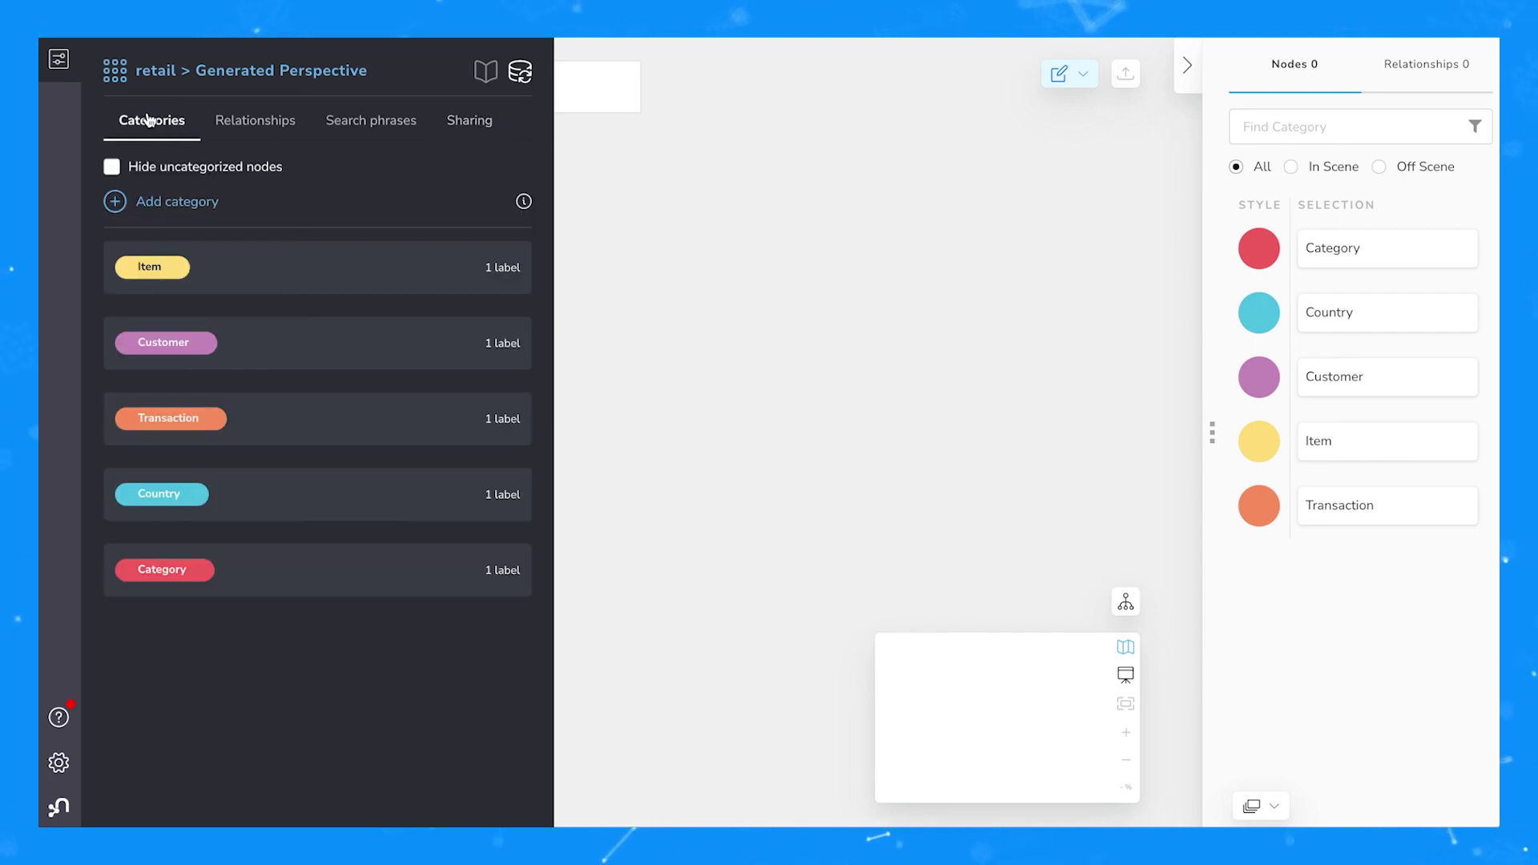
left_click(63, 68)
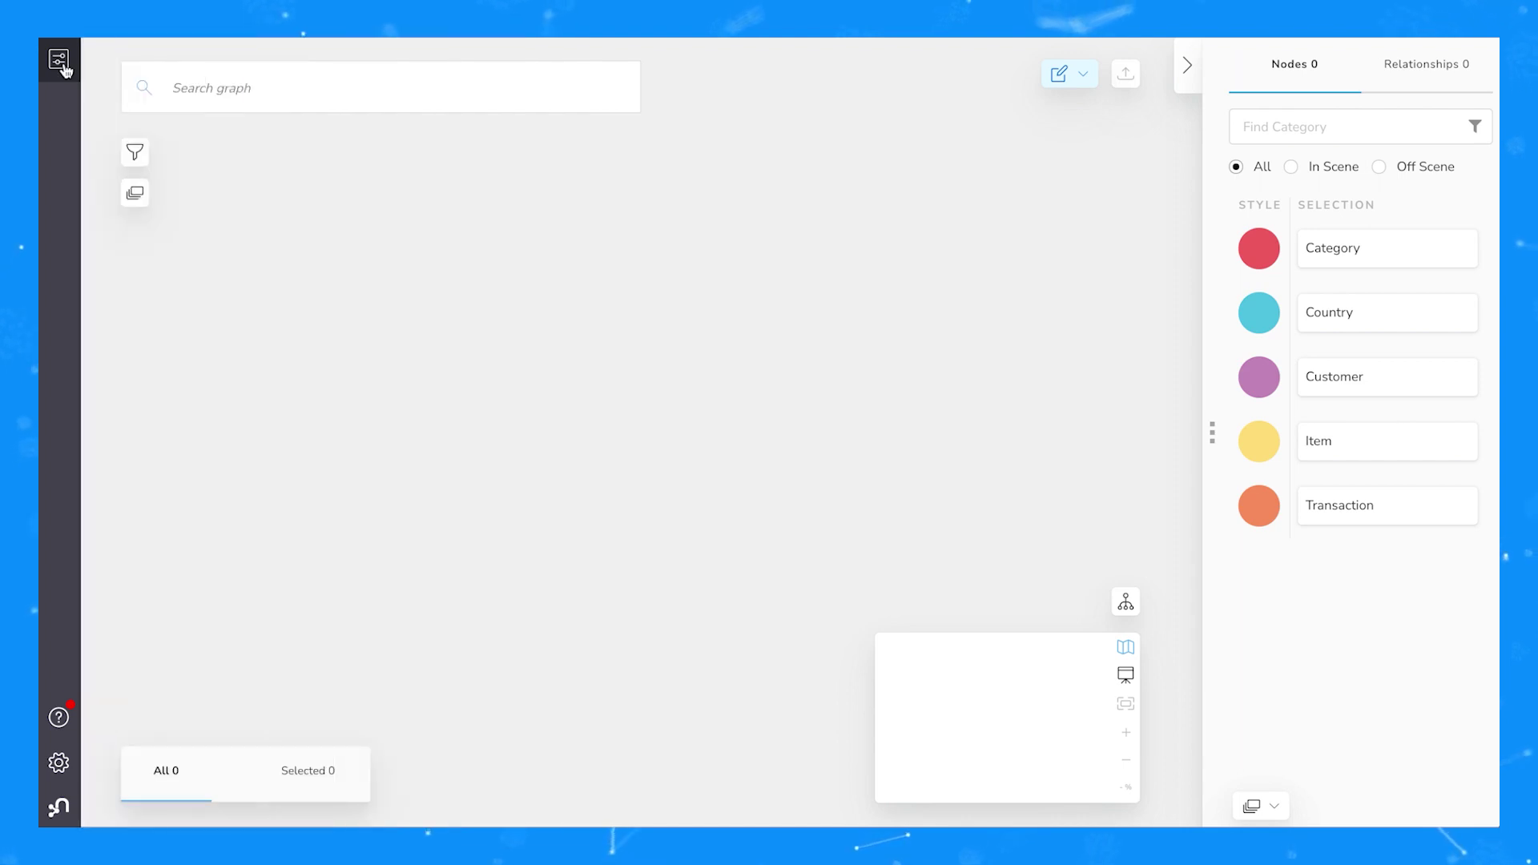
Inspect the 'Transactions by customers from $country between $from and $to' Cypher query and its $country, $from, $to parameters
left_click(63, 68)
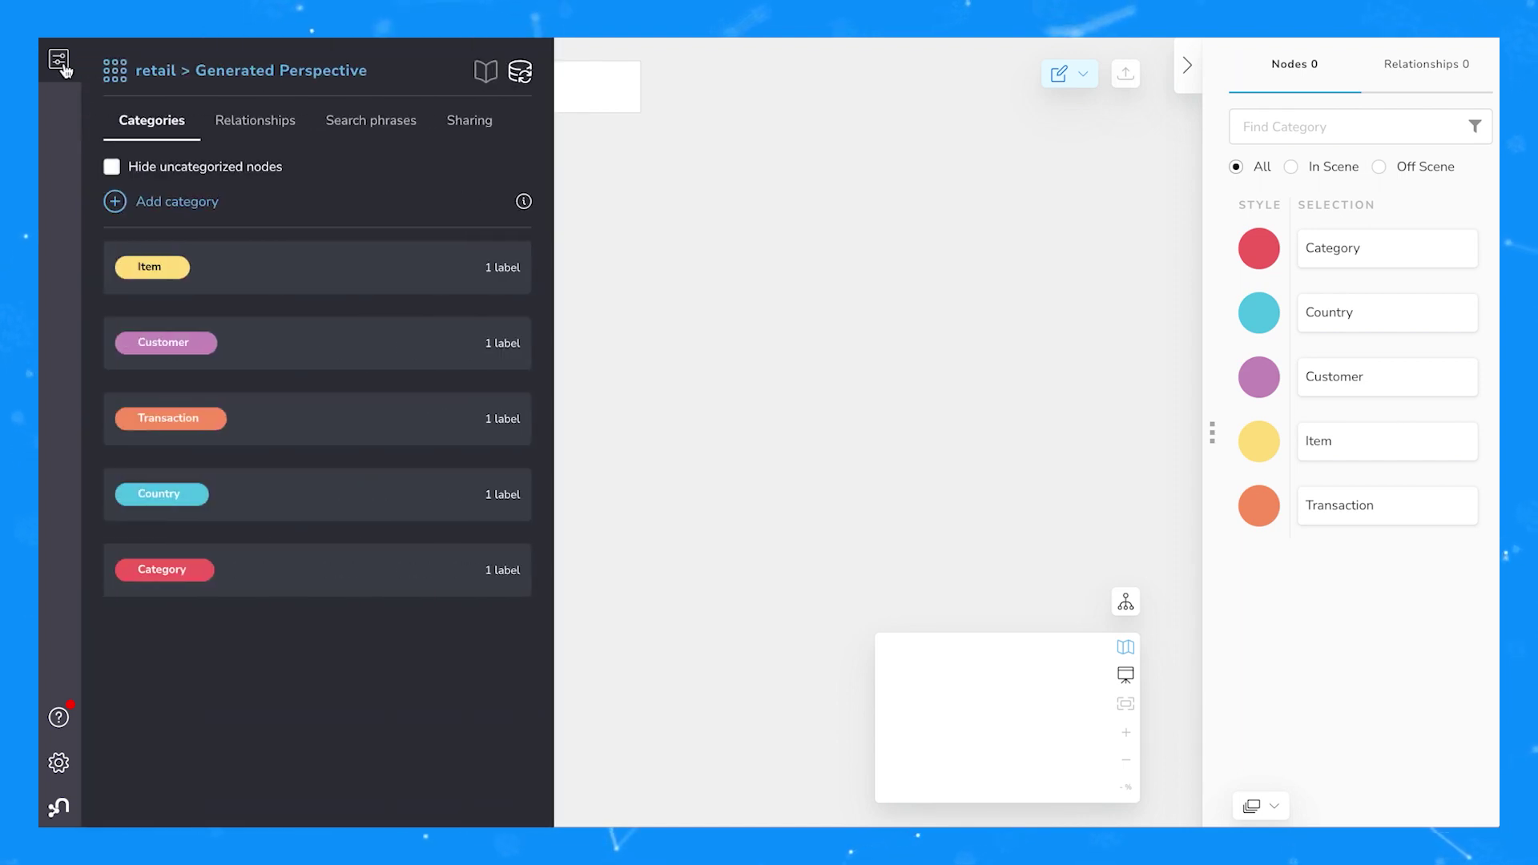
left_click(115, 72)
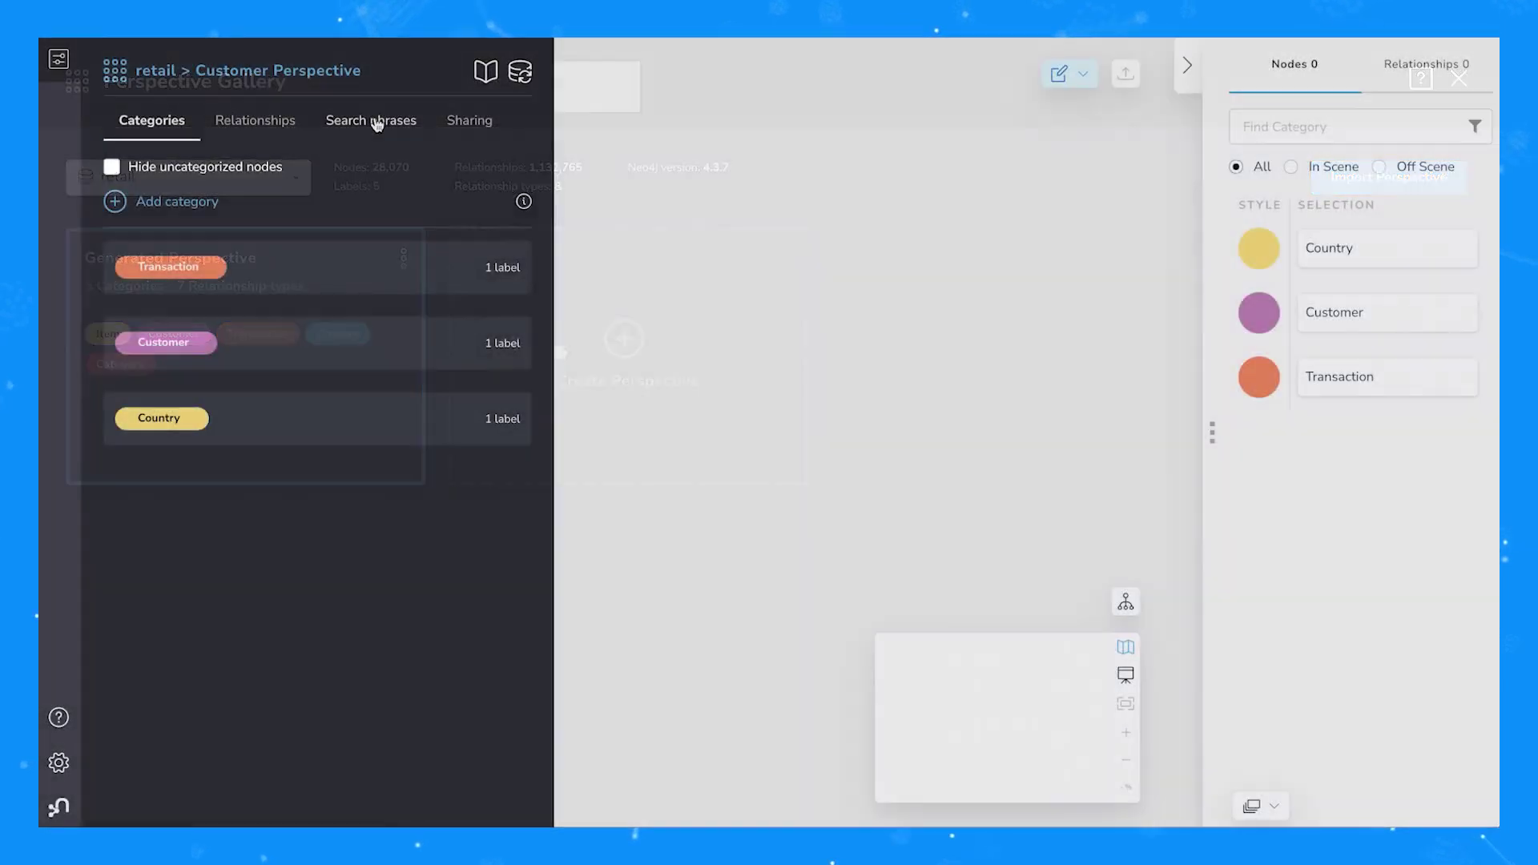
left_click(377, 122)
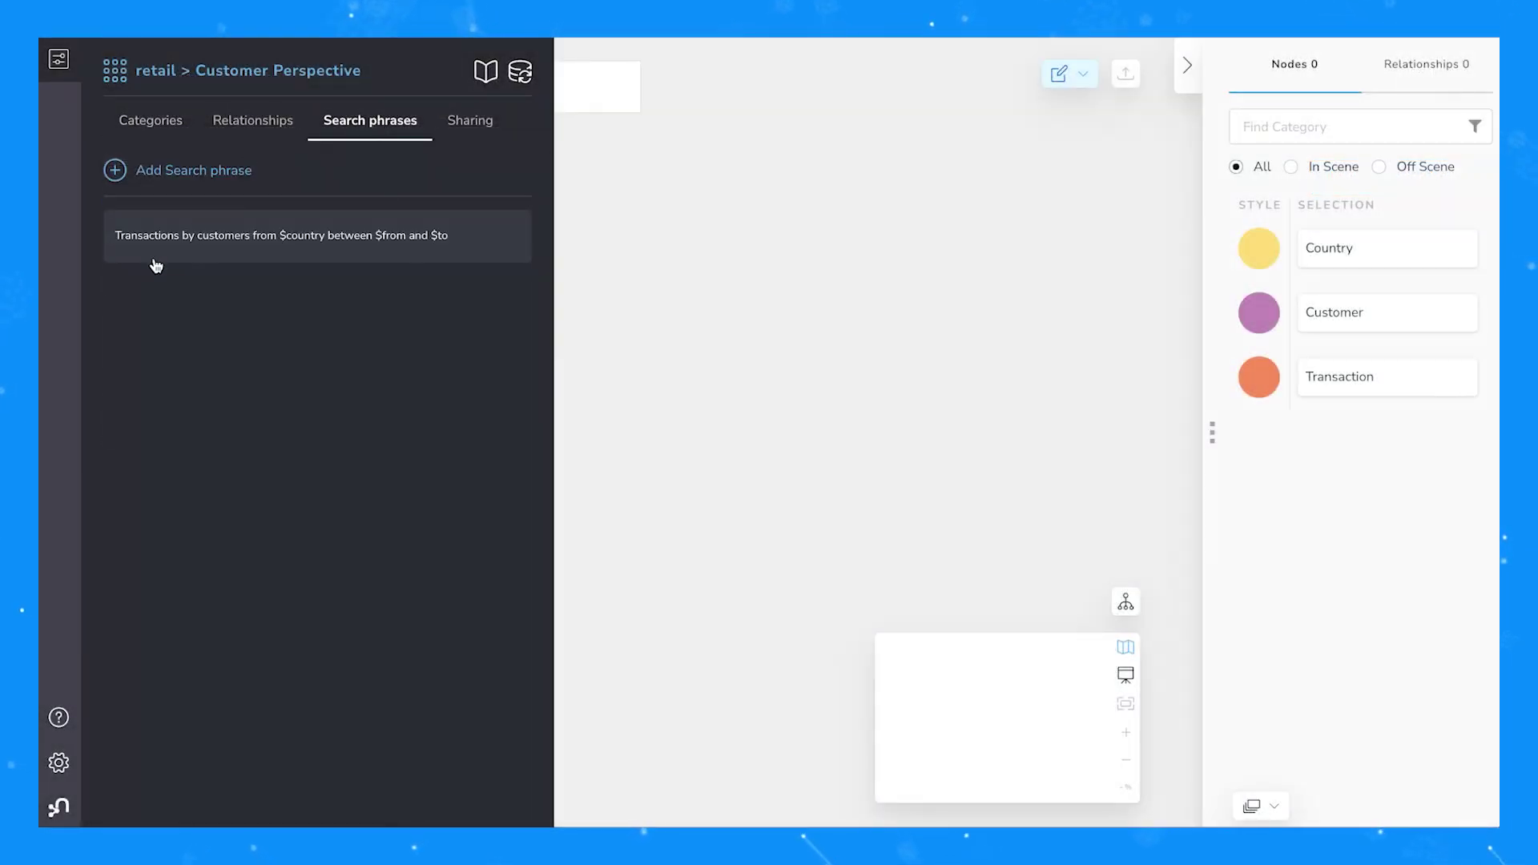
left_click(398, 262)
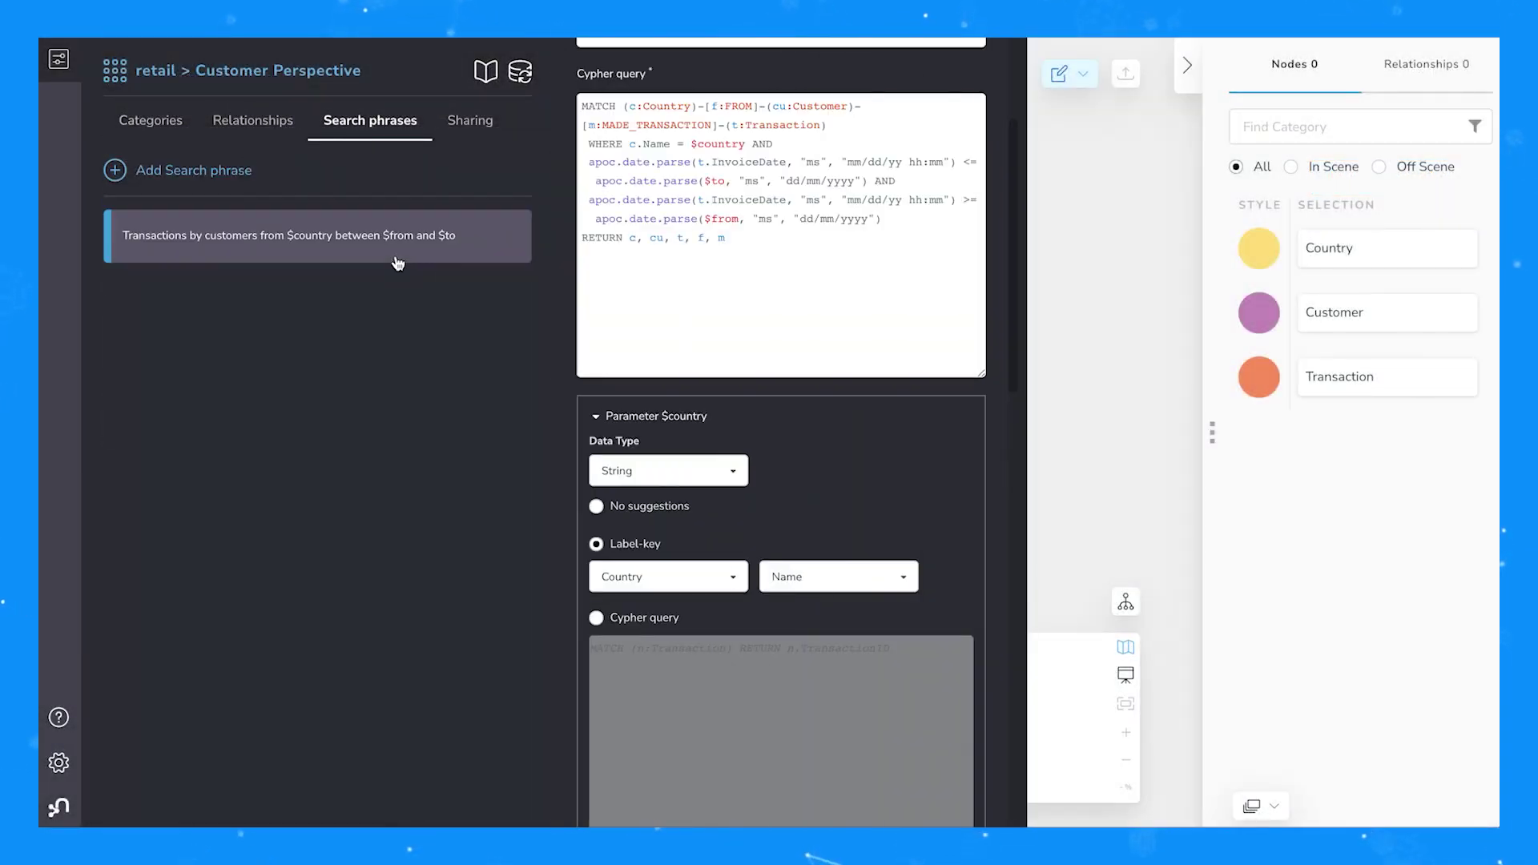
scroll(793, 330, "up", 3)
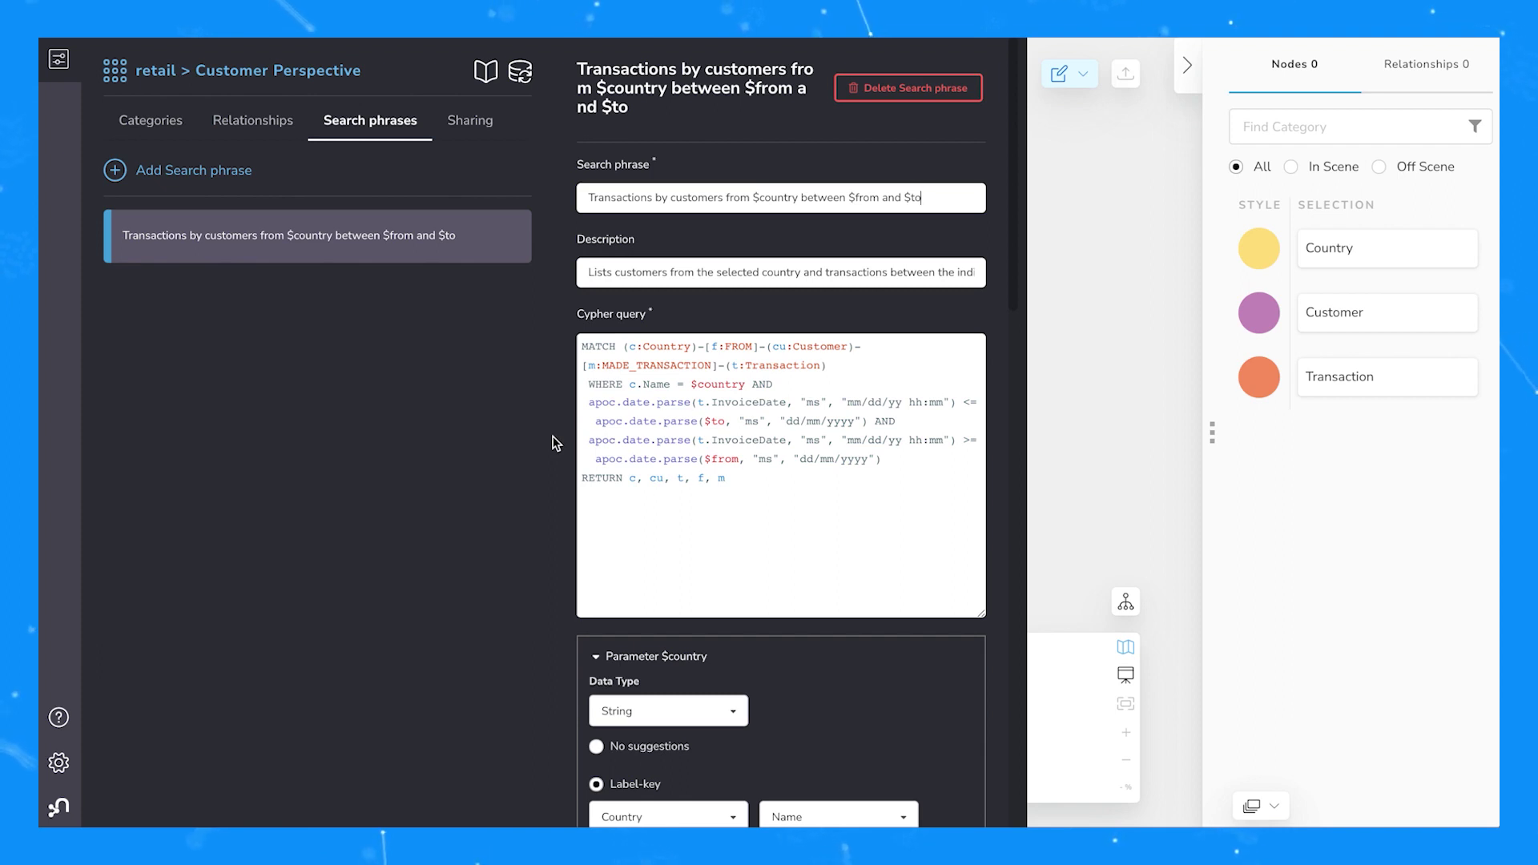
scroll(774, 573, "down", 5)
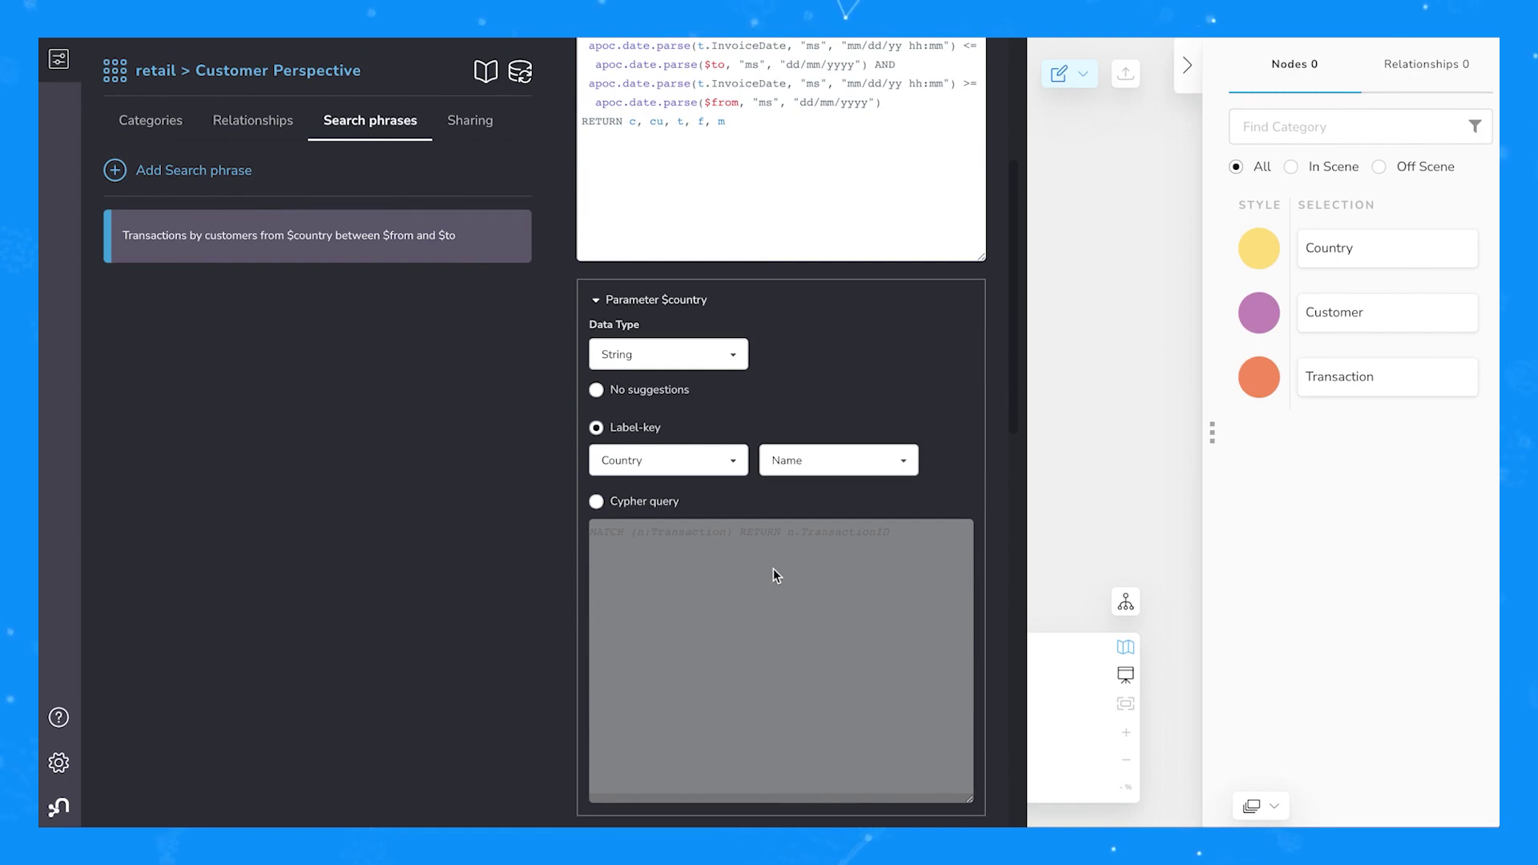
scroll(774, 573, "down", 5)
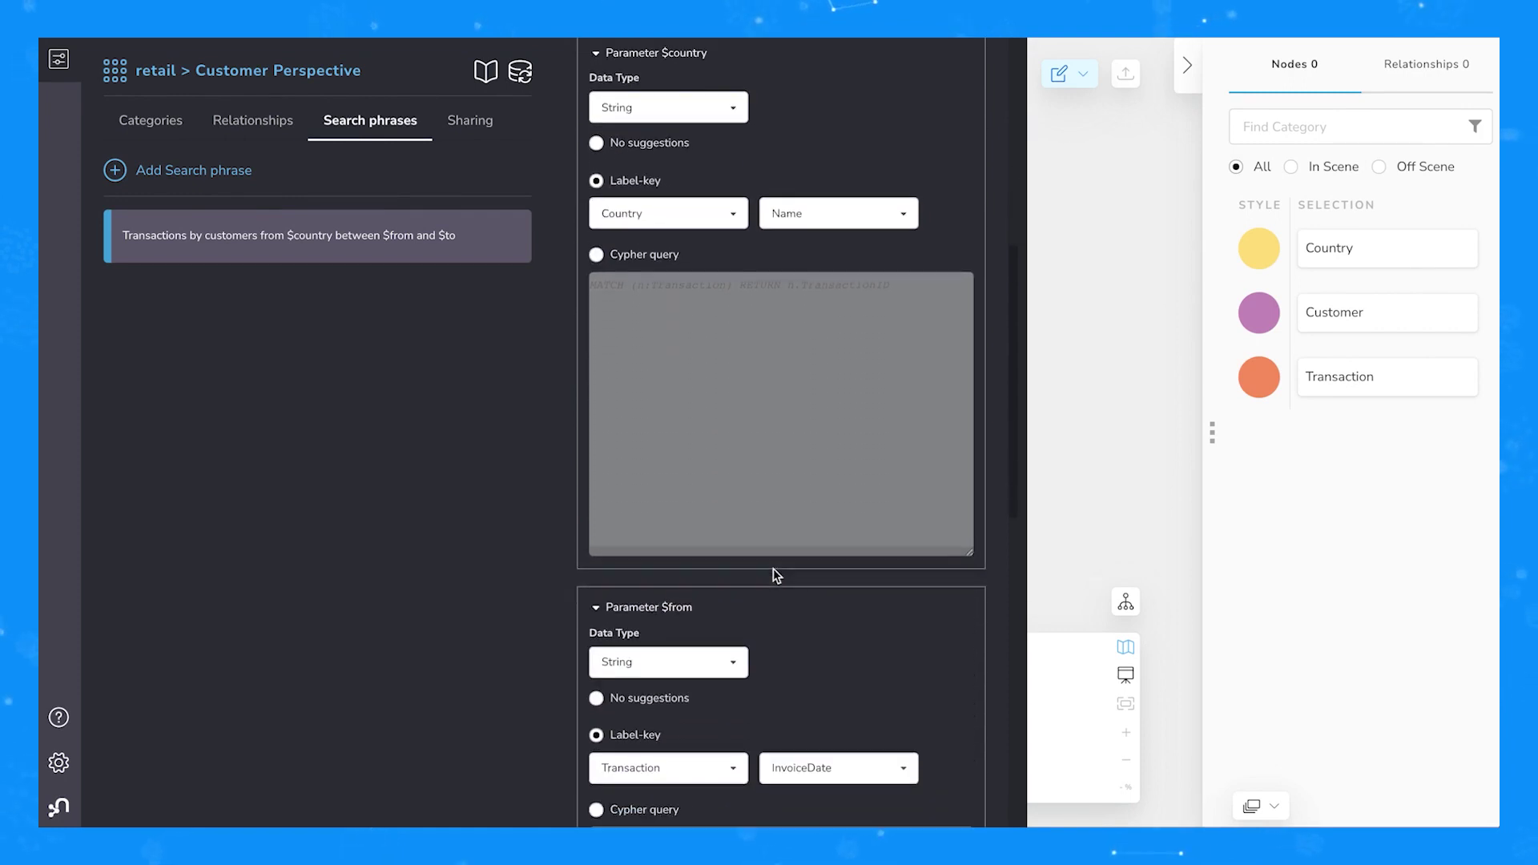
scroll(775, 575, "down", 9)
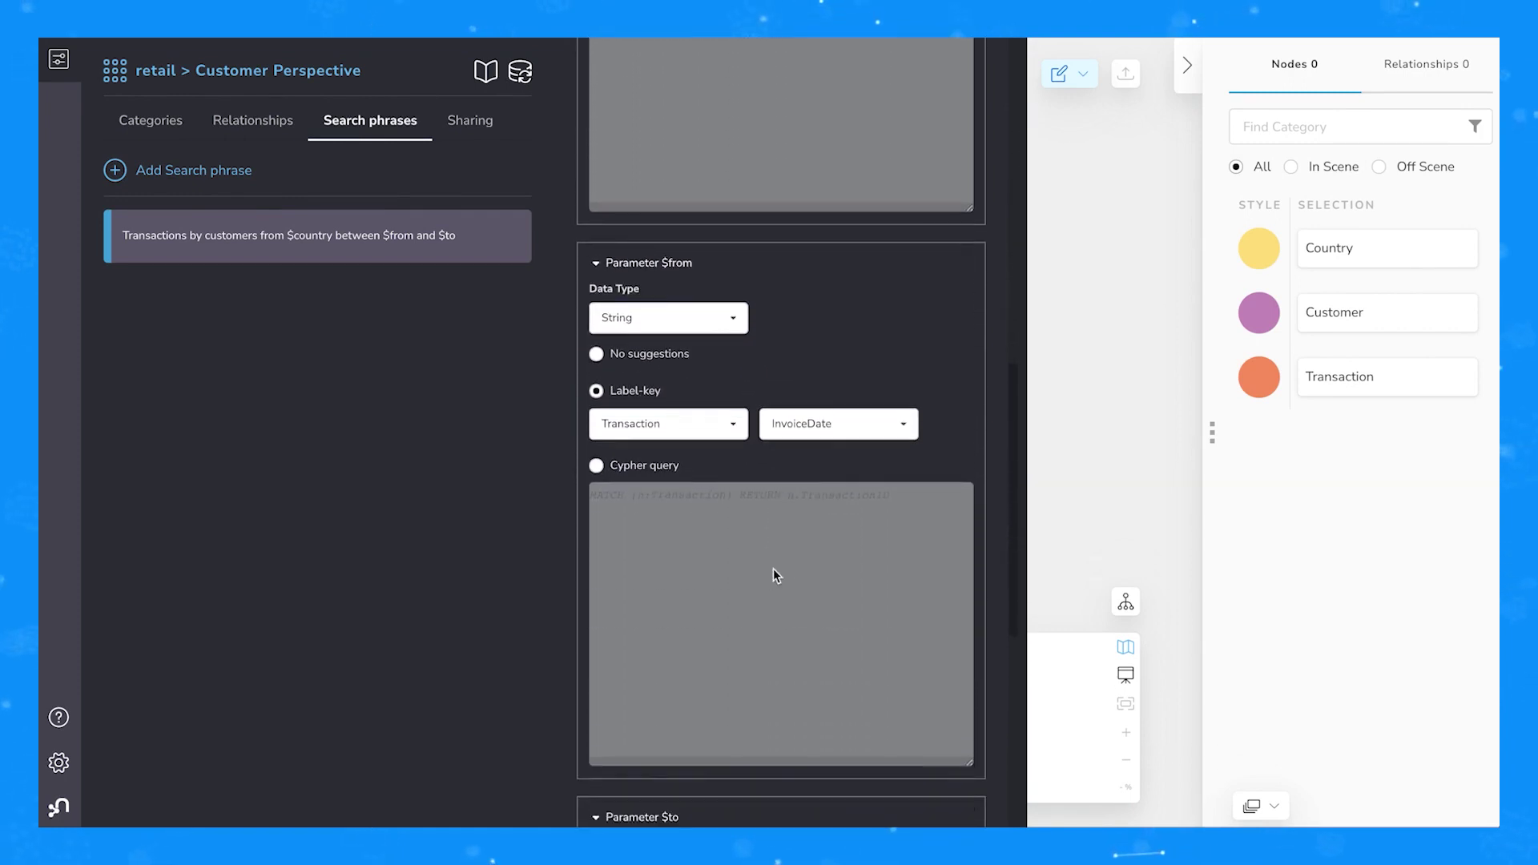
scroll(772, 569, "down", 4)
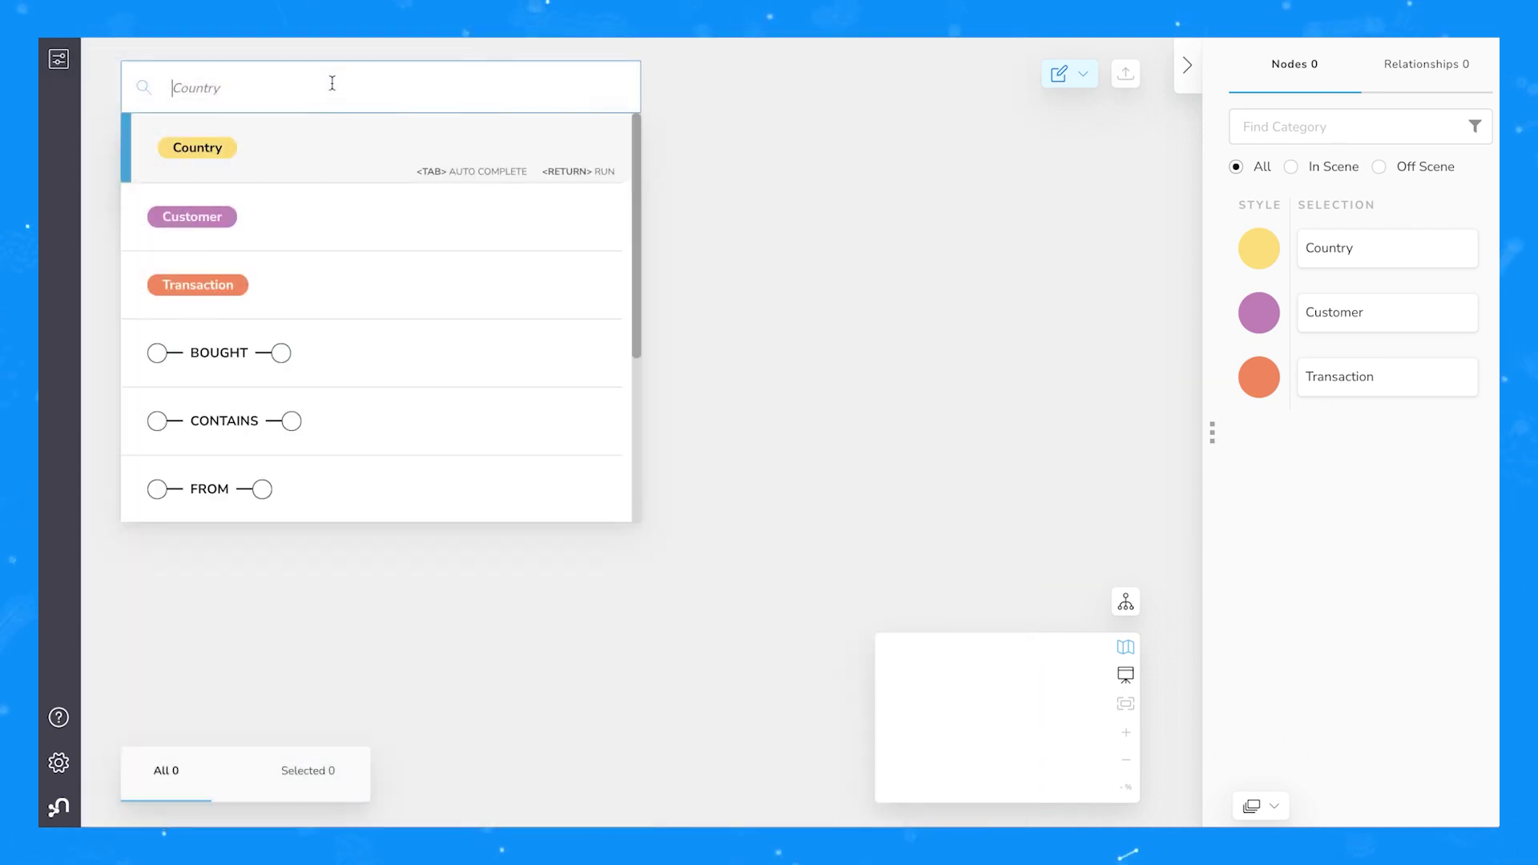
Run the transactions phrase for Belgium between 01/01/2010 and 01/01/2012, loading 563 nodes and 904 relationships
type("Transactions by customers from Belg")
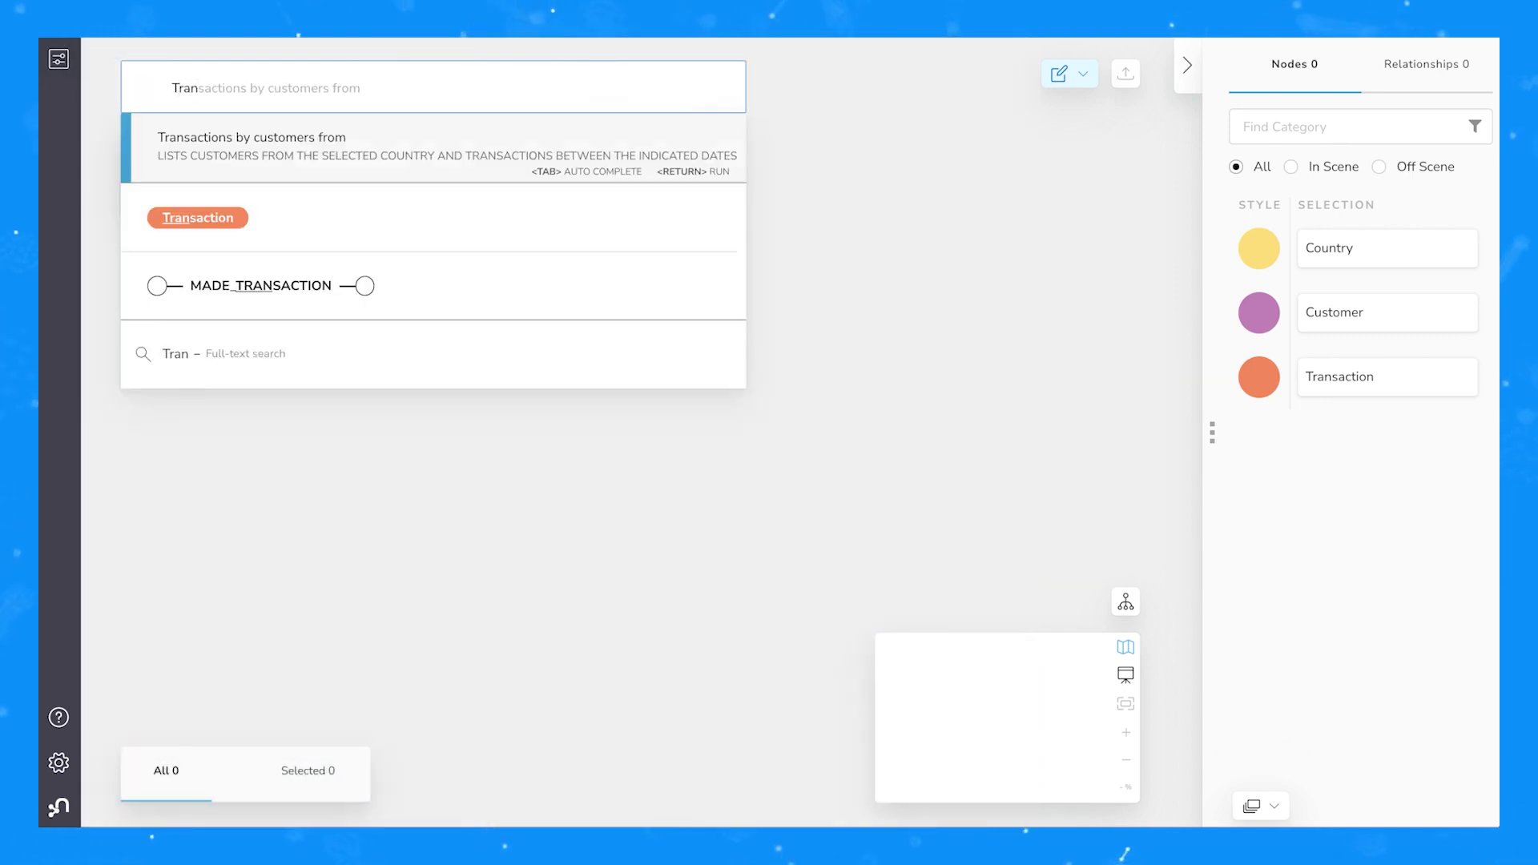
key("Tab")
type("Belg")
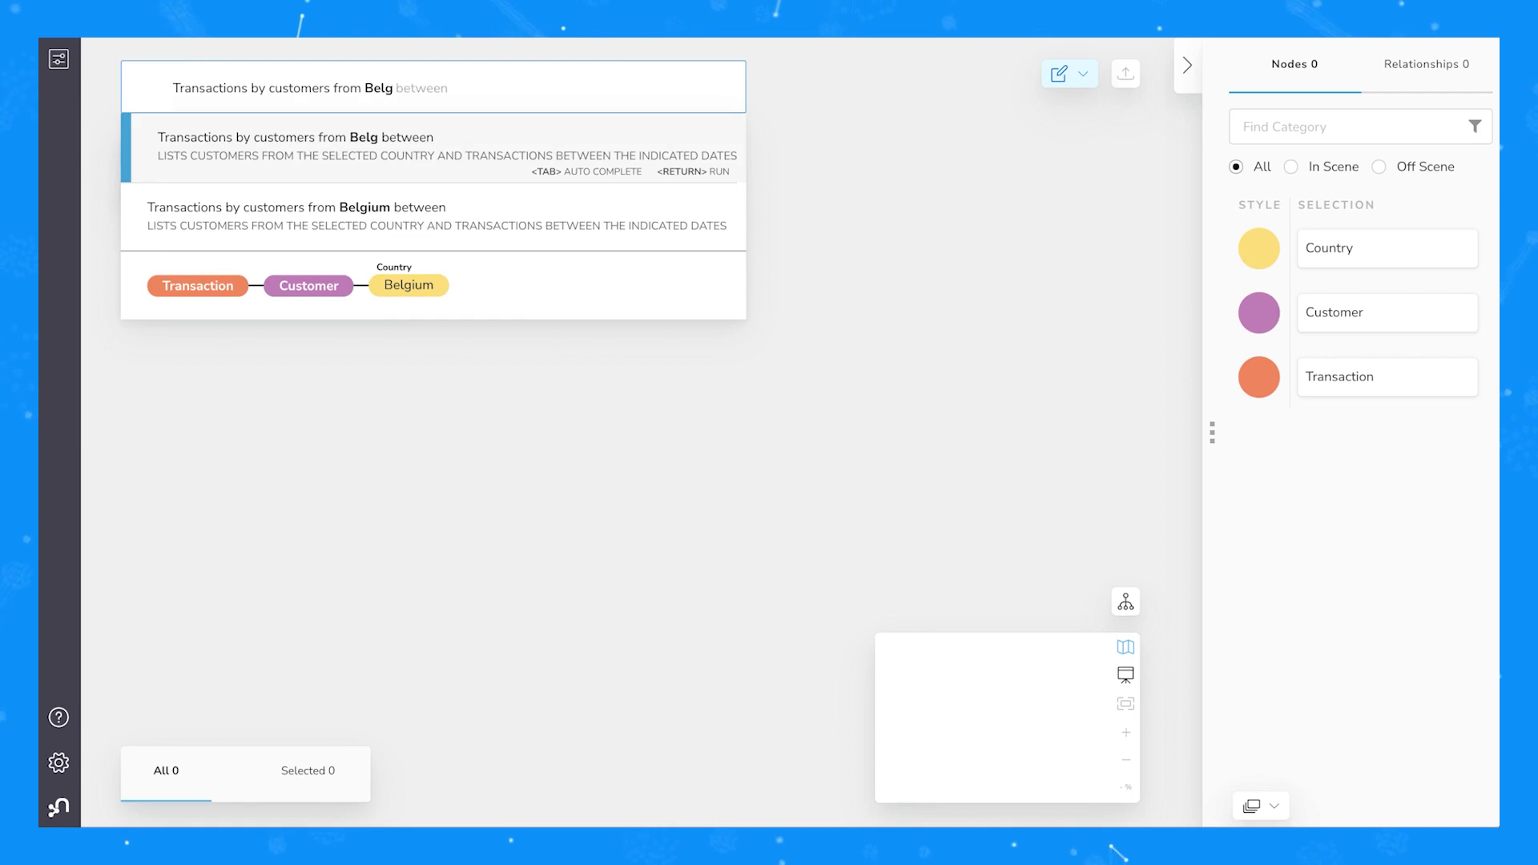
key("Down")
key("Tab")
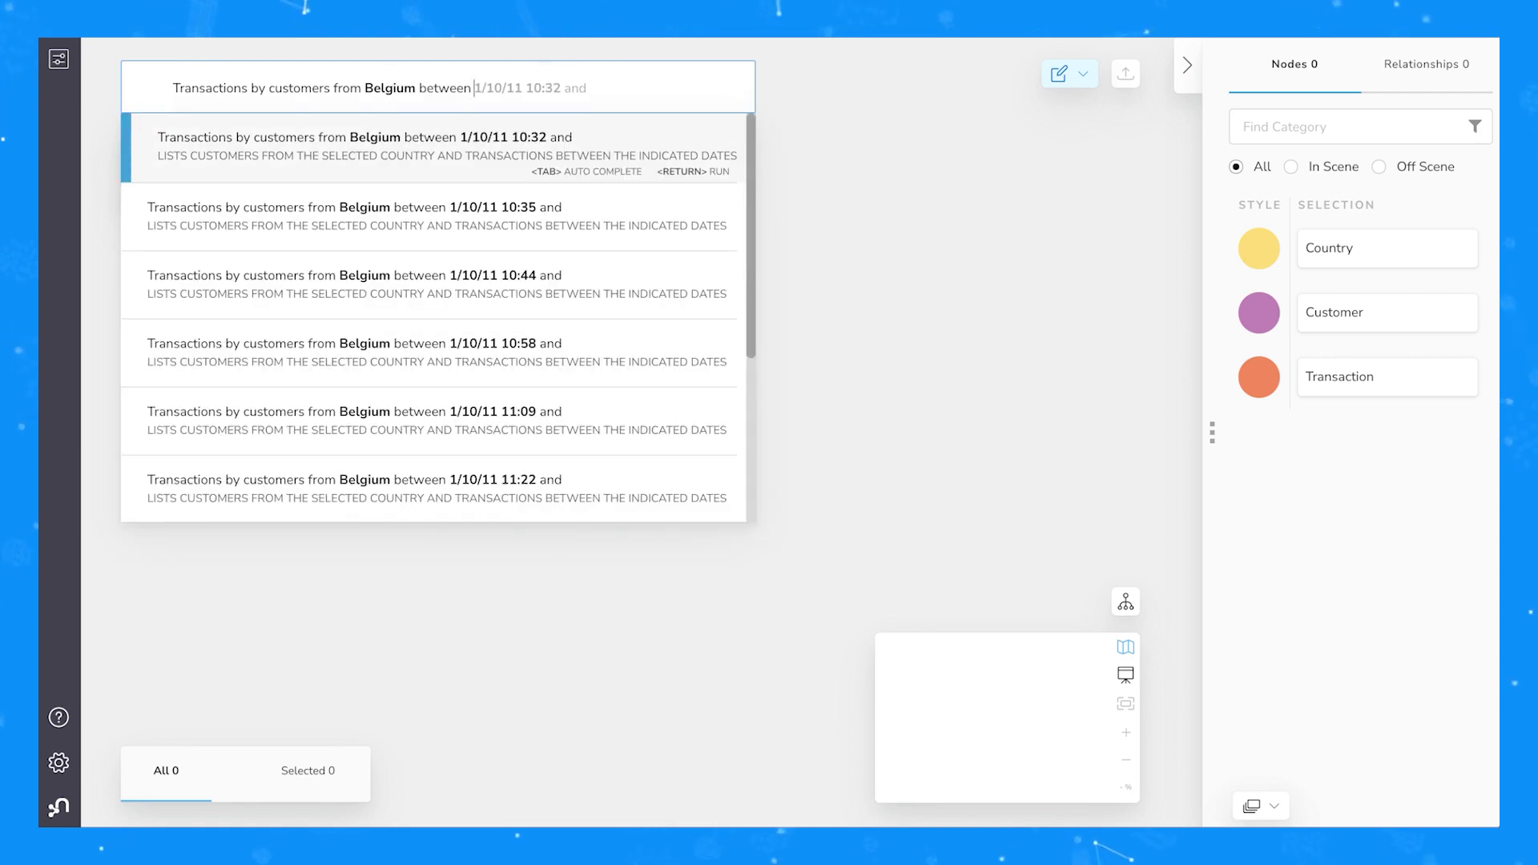
type("01/01/2010 and")
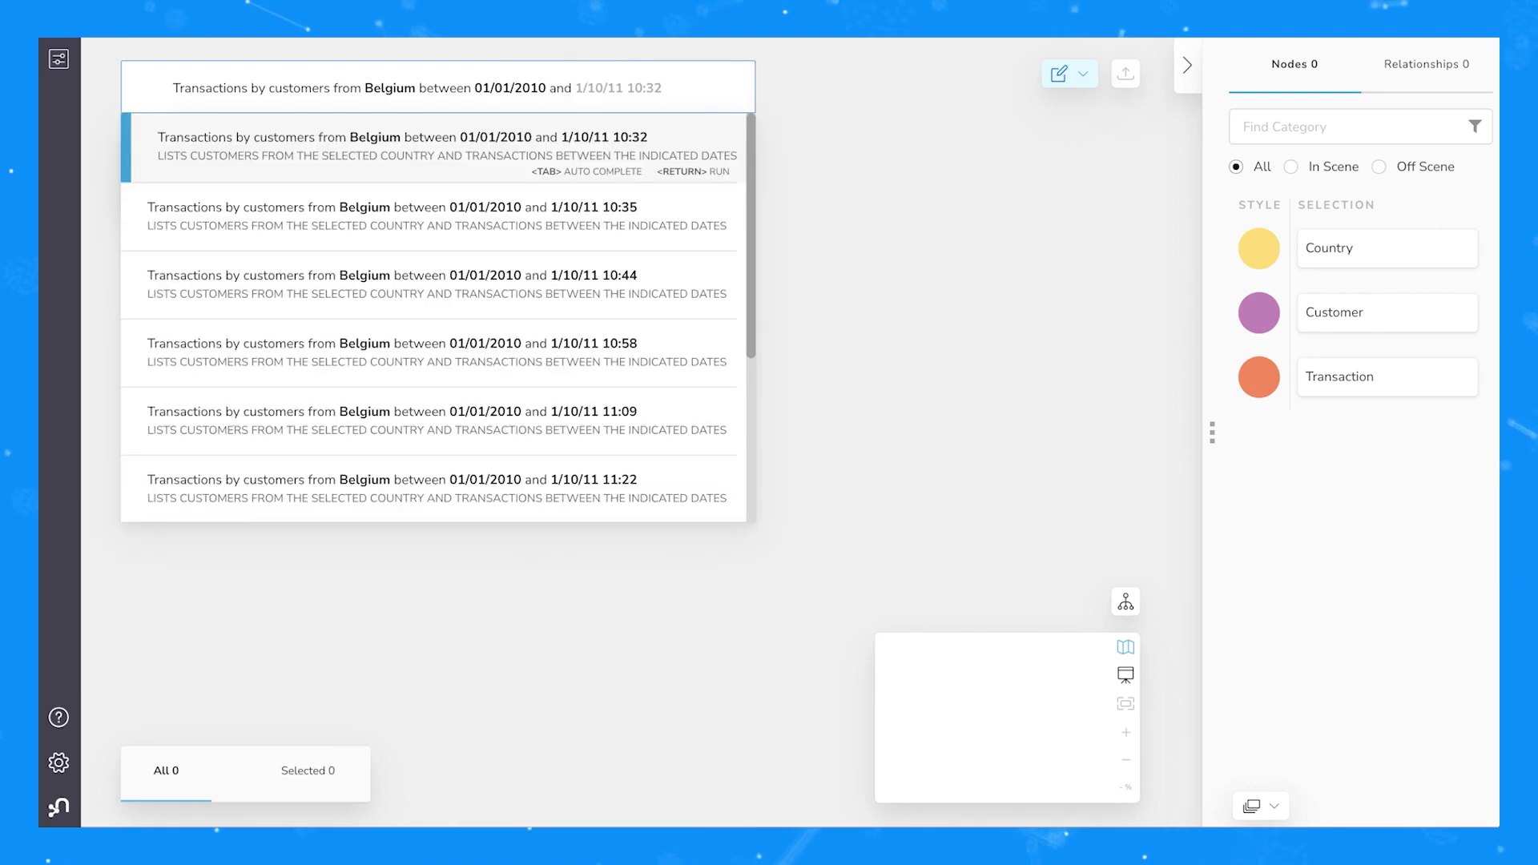
type(" 01/01/2012")
key("Return")
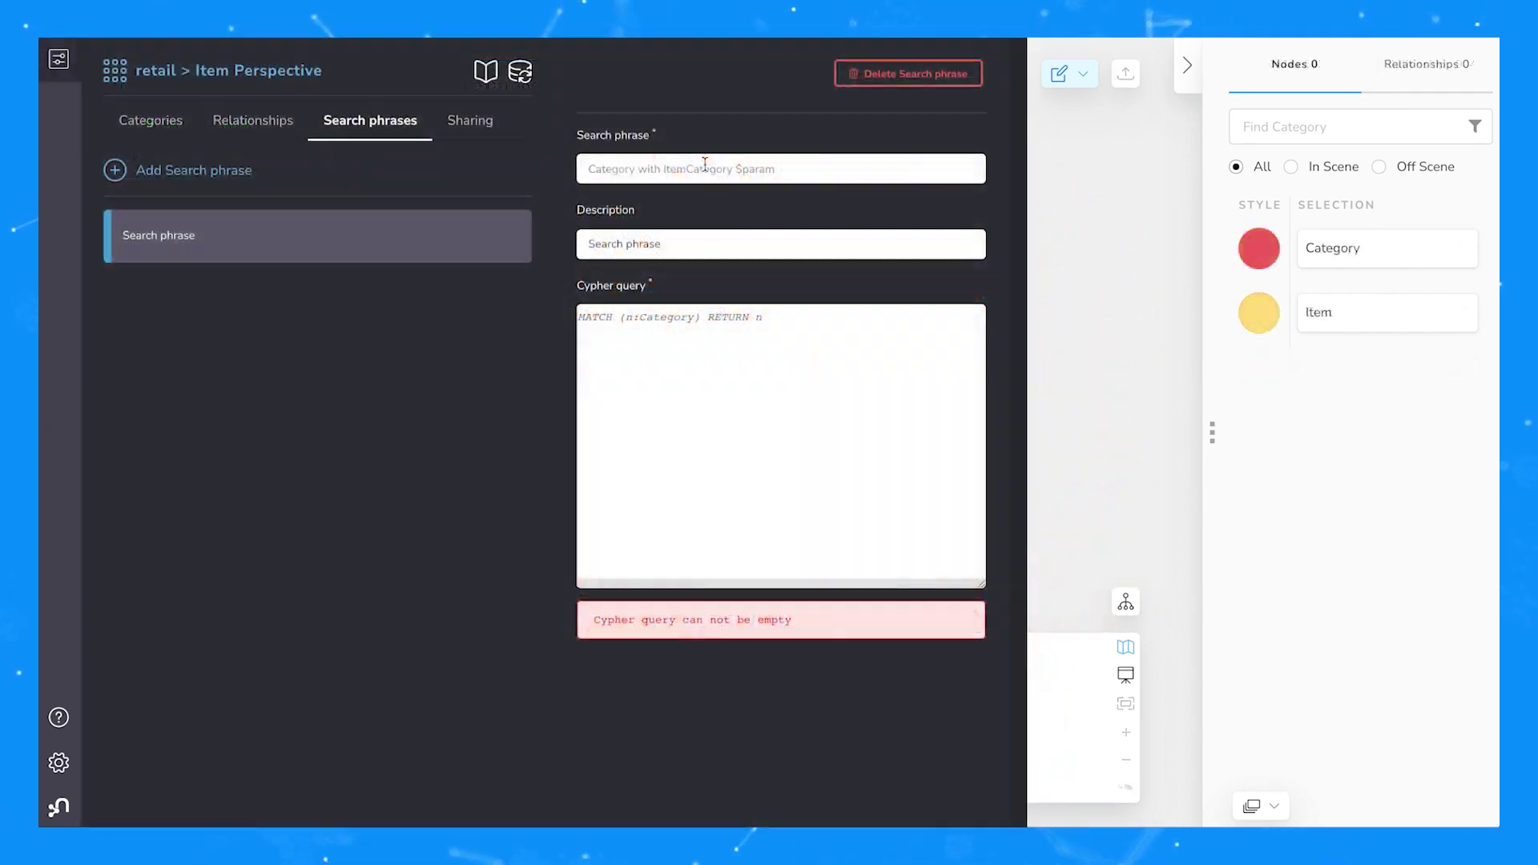
Add the 'Items where description contains $param' search phrase with its description and pasted Cypher query
type("Items where description contains $param")
key("Tab")
type("Returns item nodes w")
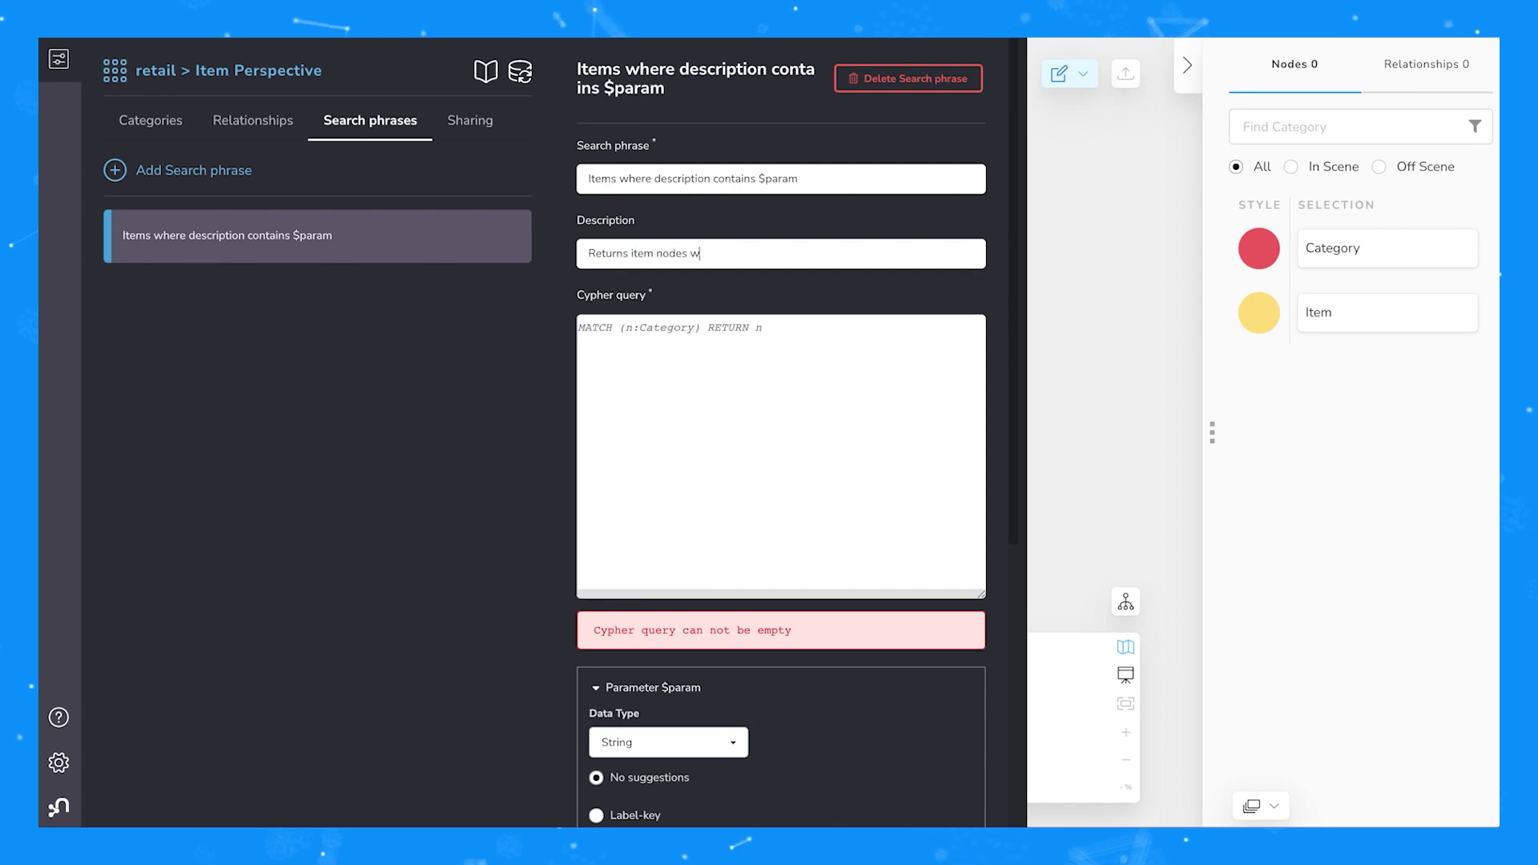
type("here the description property contains the parameter v")
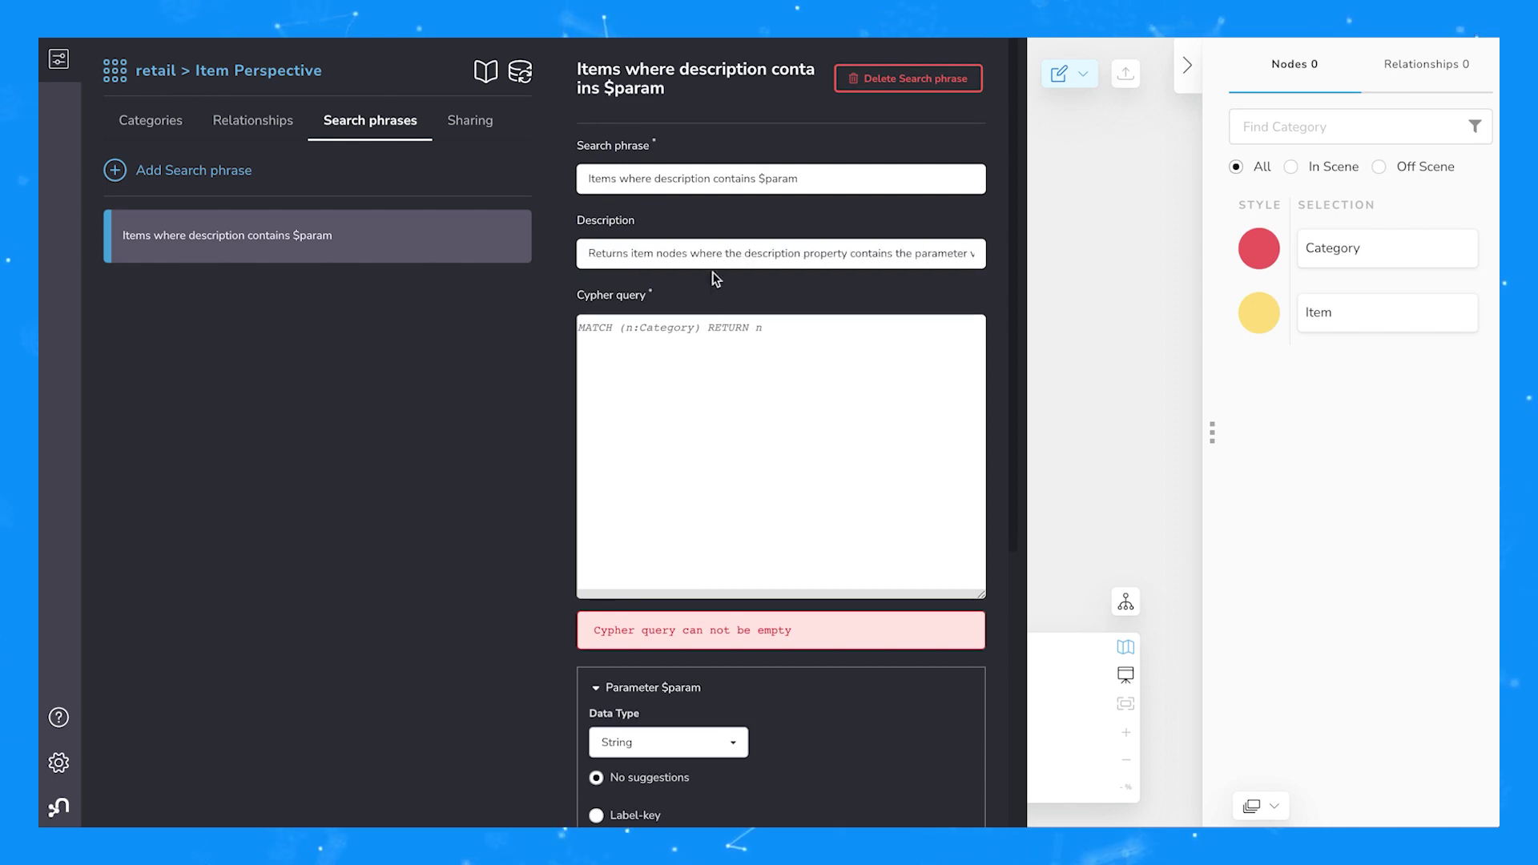
left_click(609, 348)
type("MATCH (i:Item) WHERE toLower(i.Description) CONTAINS toLower($param) RETURN i")
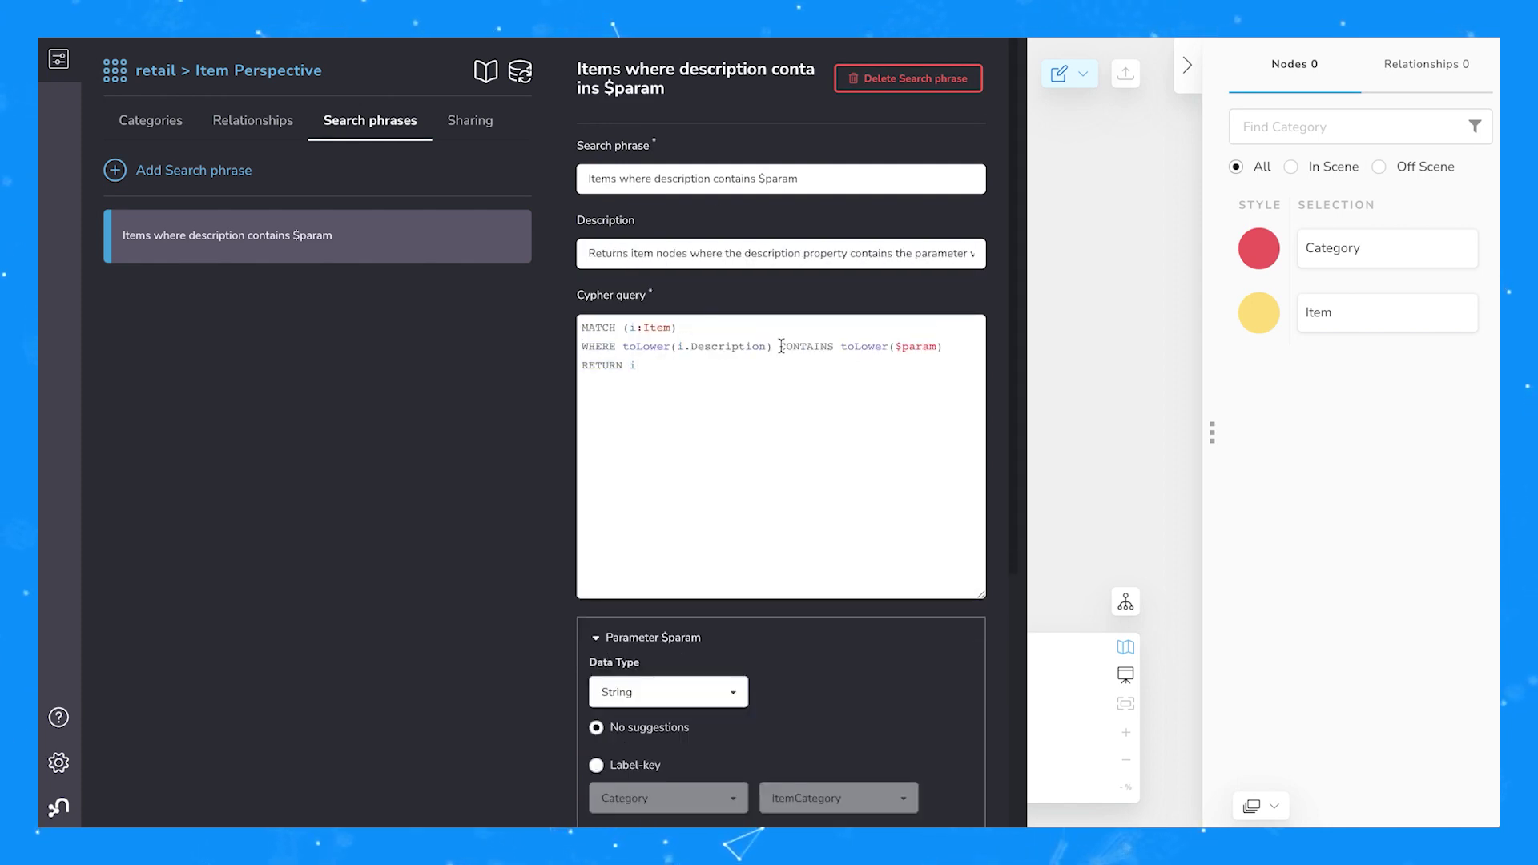
scroll(825, 583, "down", 2)
scroll(825, 583, "up", 2)
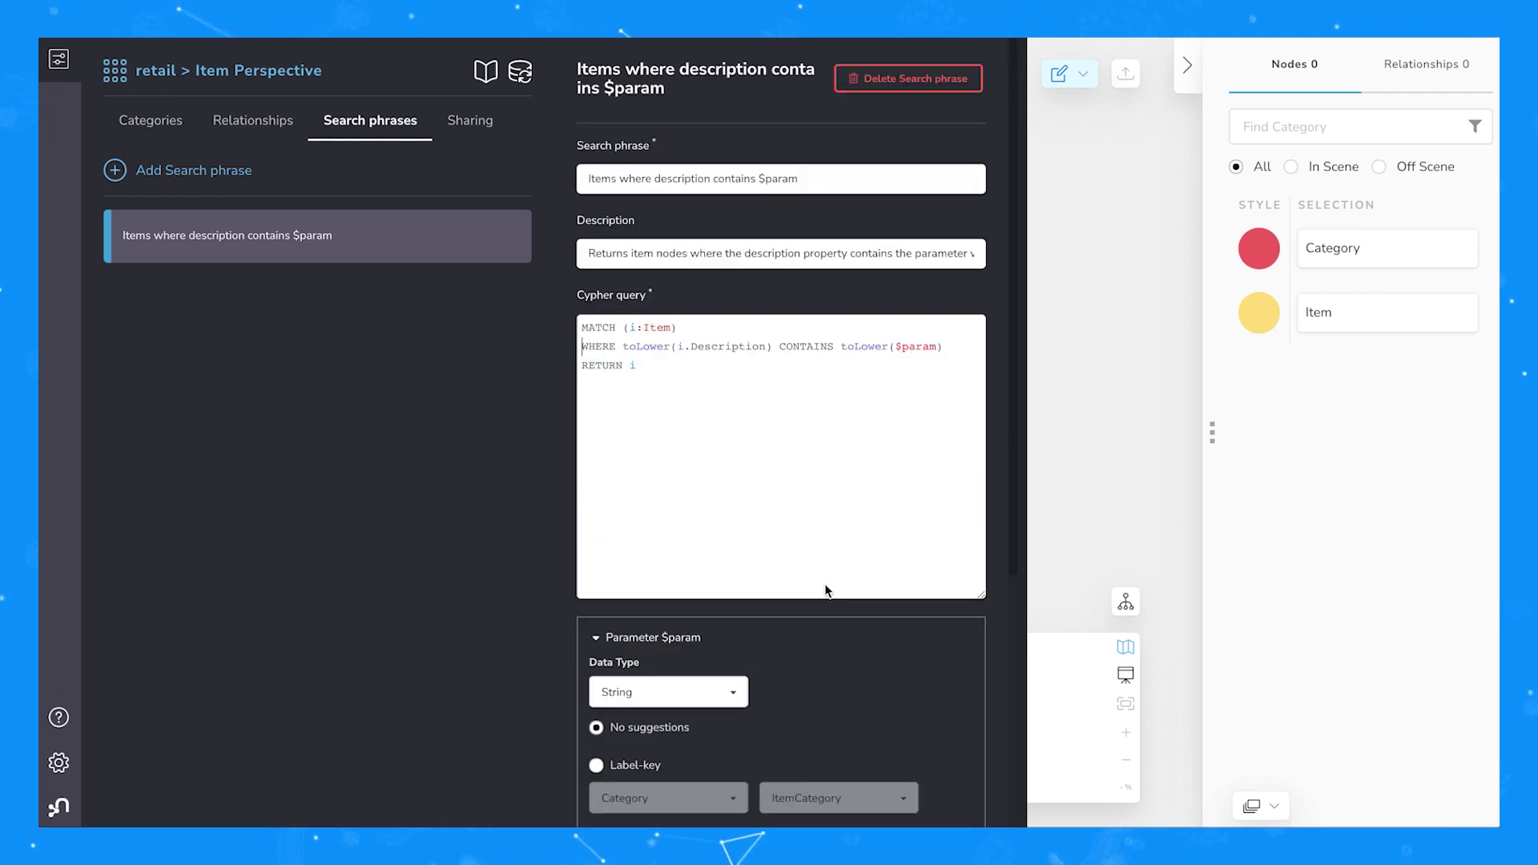
left_click(63, 64)
Search 'Items where description contains red' to show items mentioning red
left_click(299, 88)
type("Items")
key("Tab")
type("red")
key("Return")
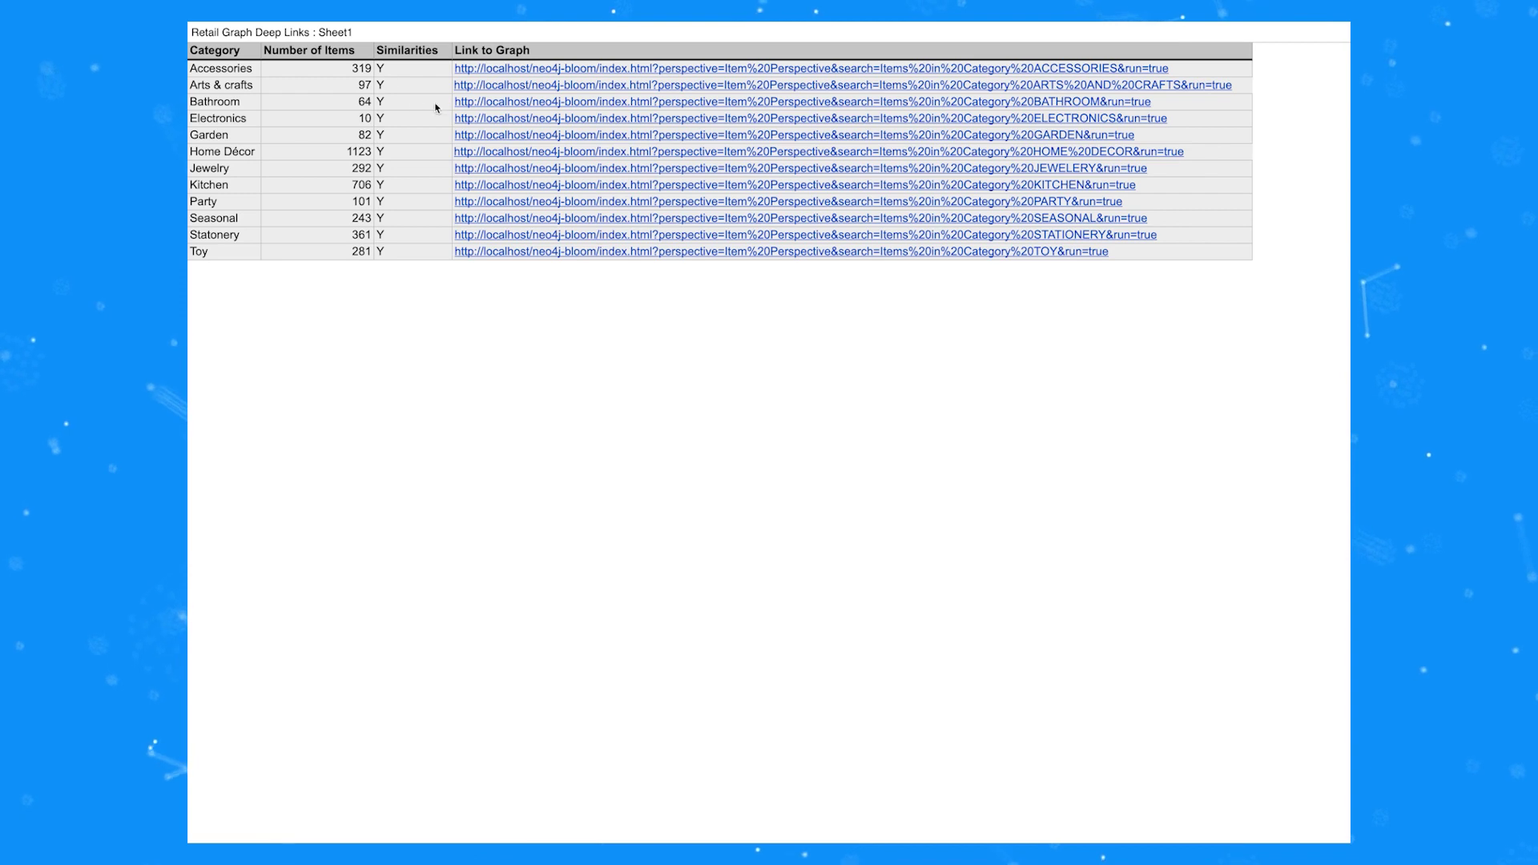
Follow the Arts & crafts row's Link to Graph hyperlink
left_click(587, 87)
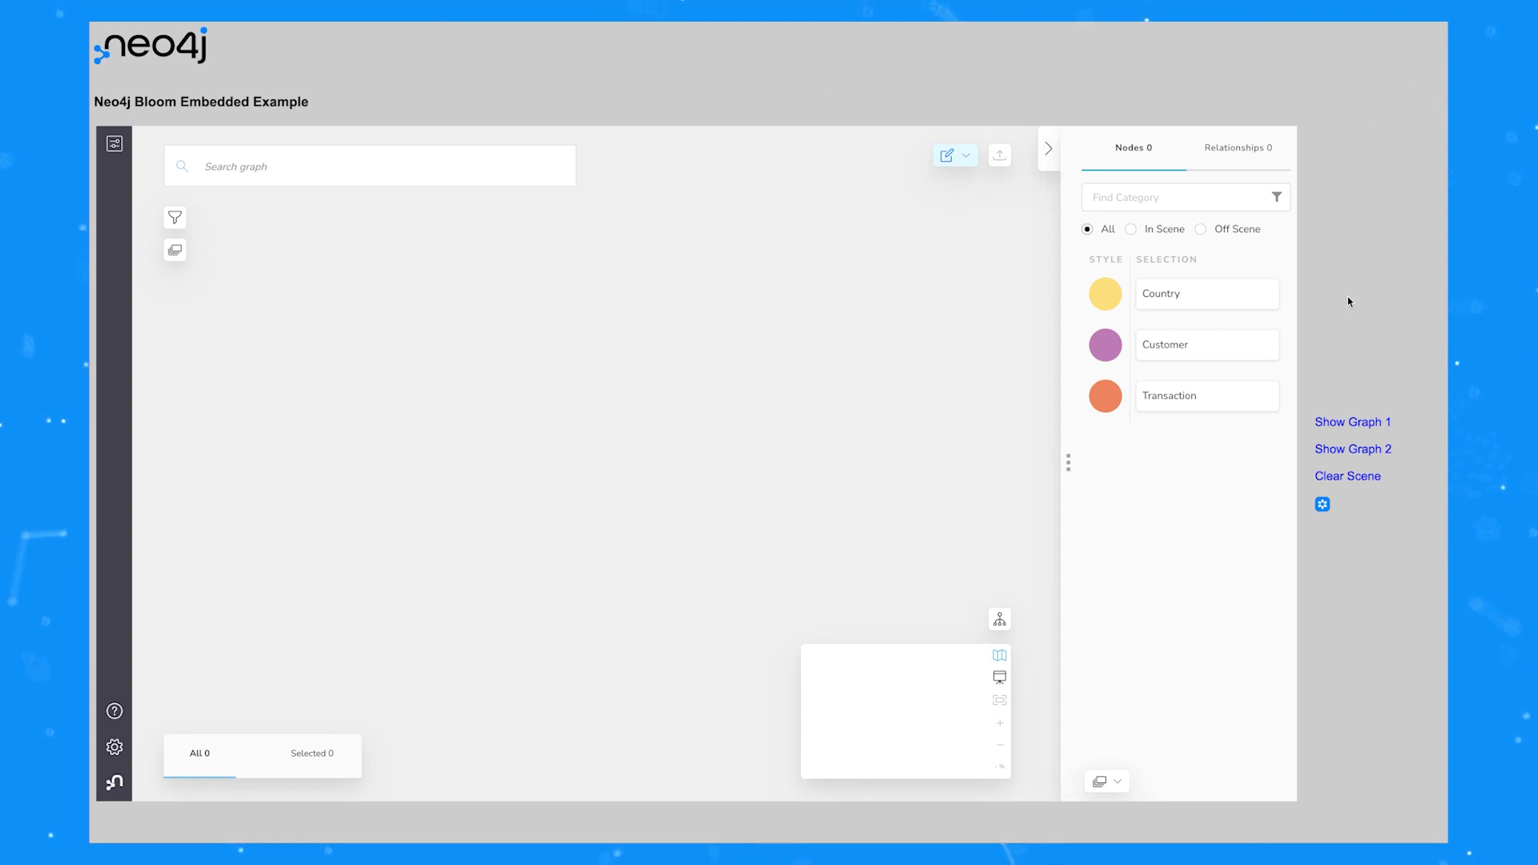
Load Graph 1, clear the scene, load the Belgium transactions graph (Graph 2), and view My Scenes
left_click(1345, 425)
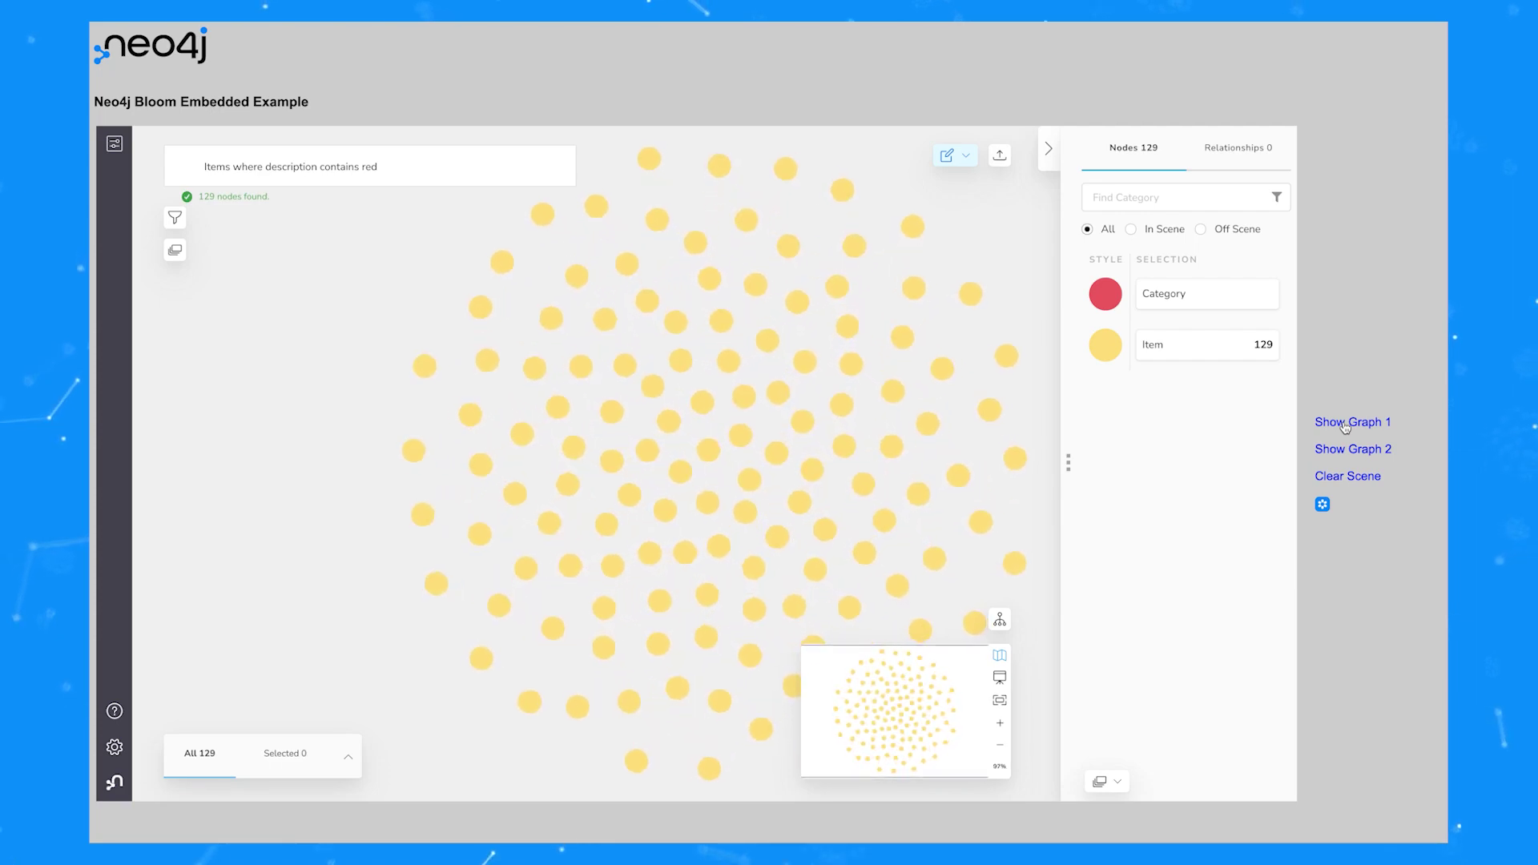
left_click(1345, 477)
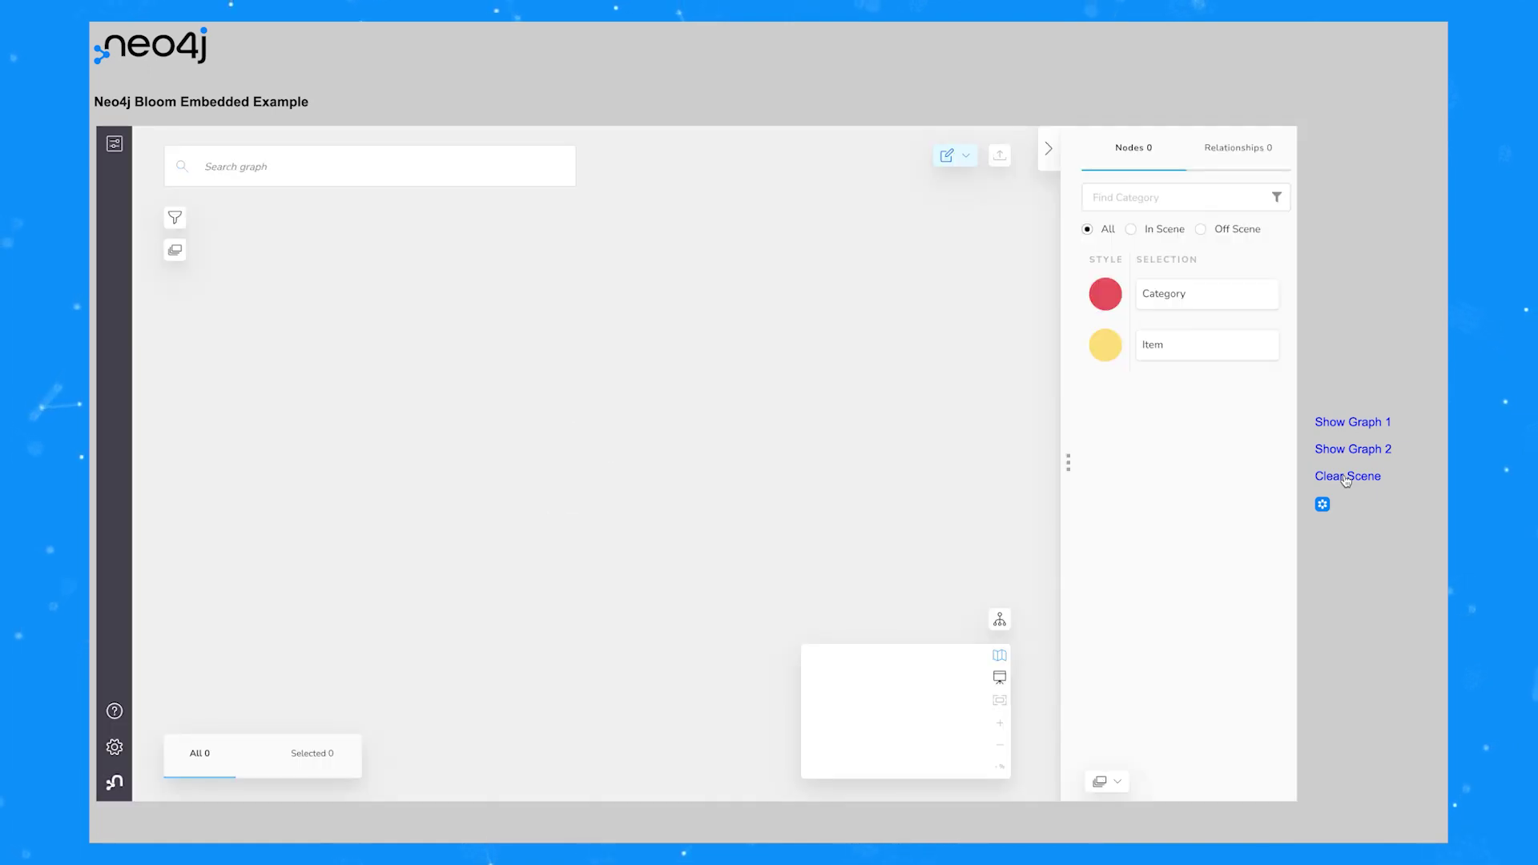
left_click(1347, 450)
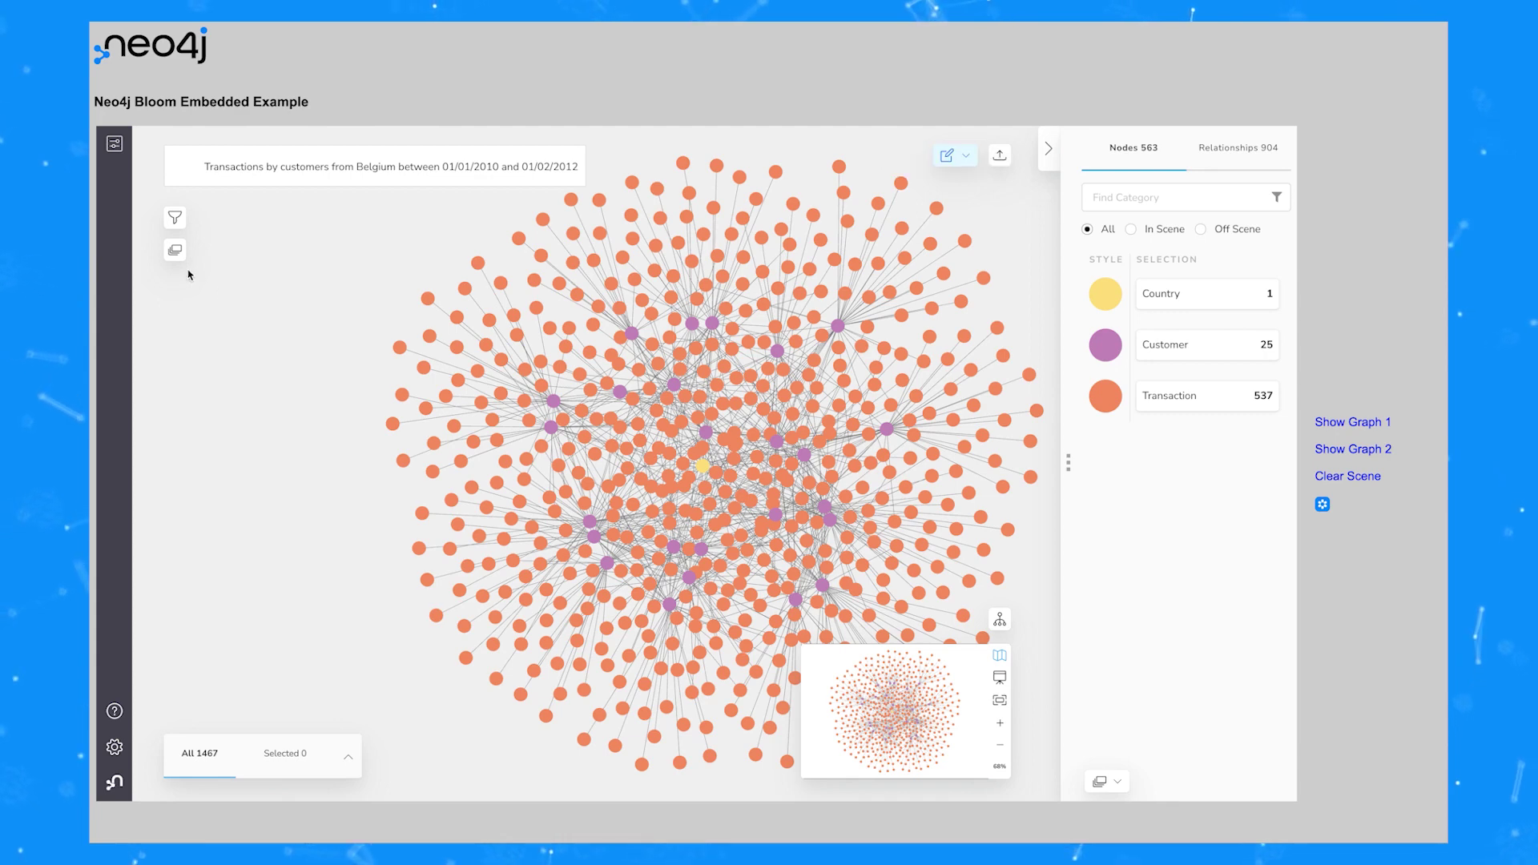
left_click(175, 250)
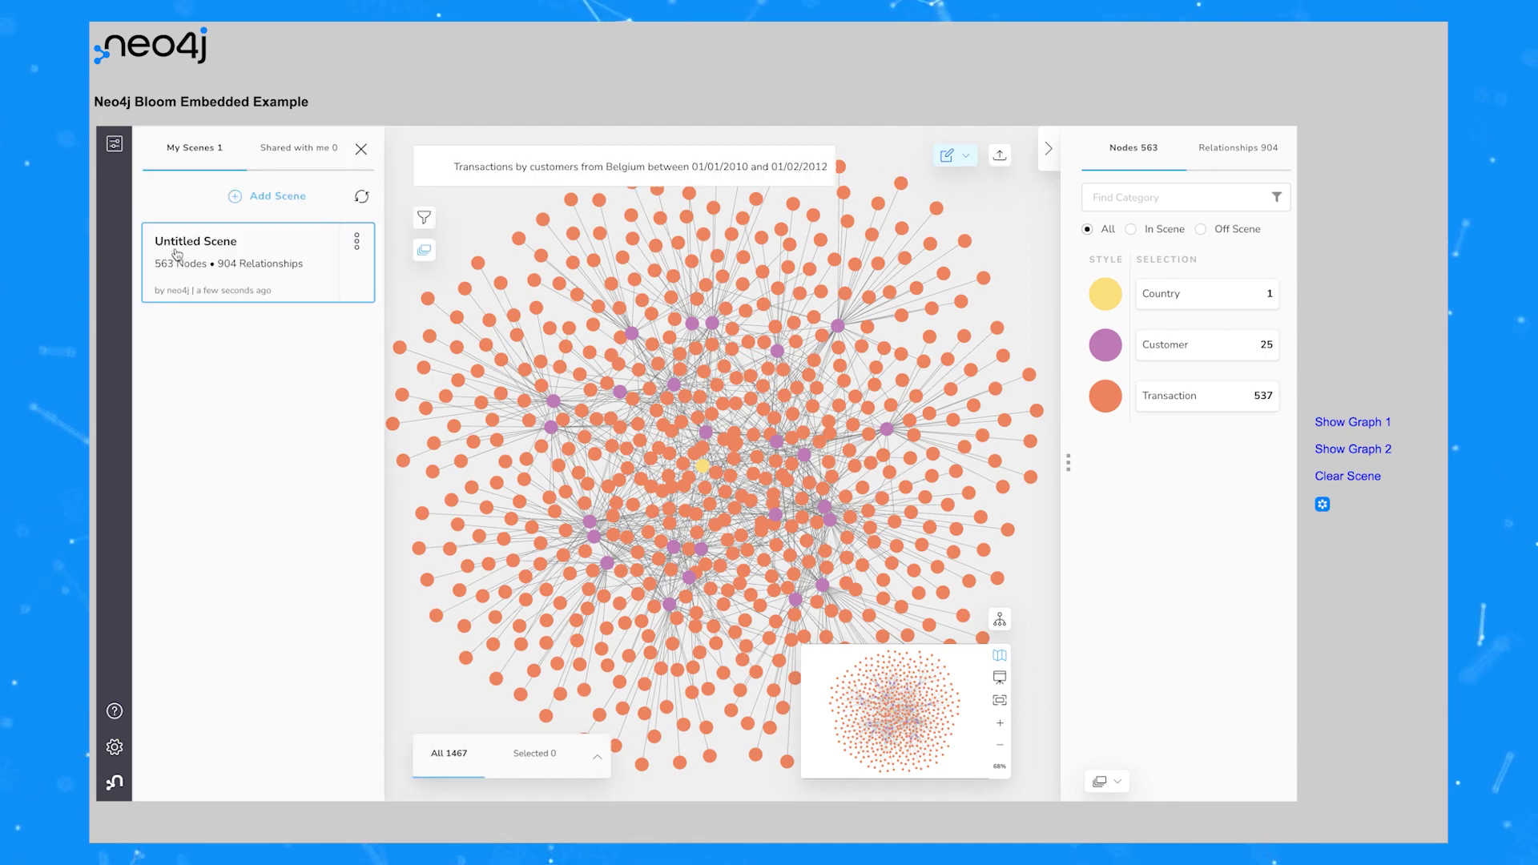